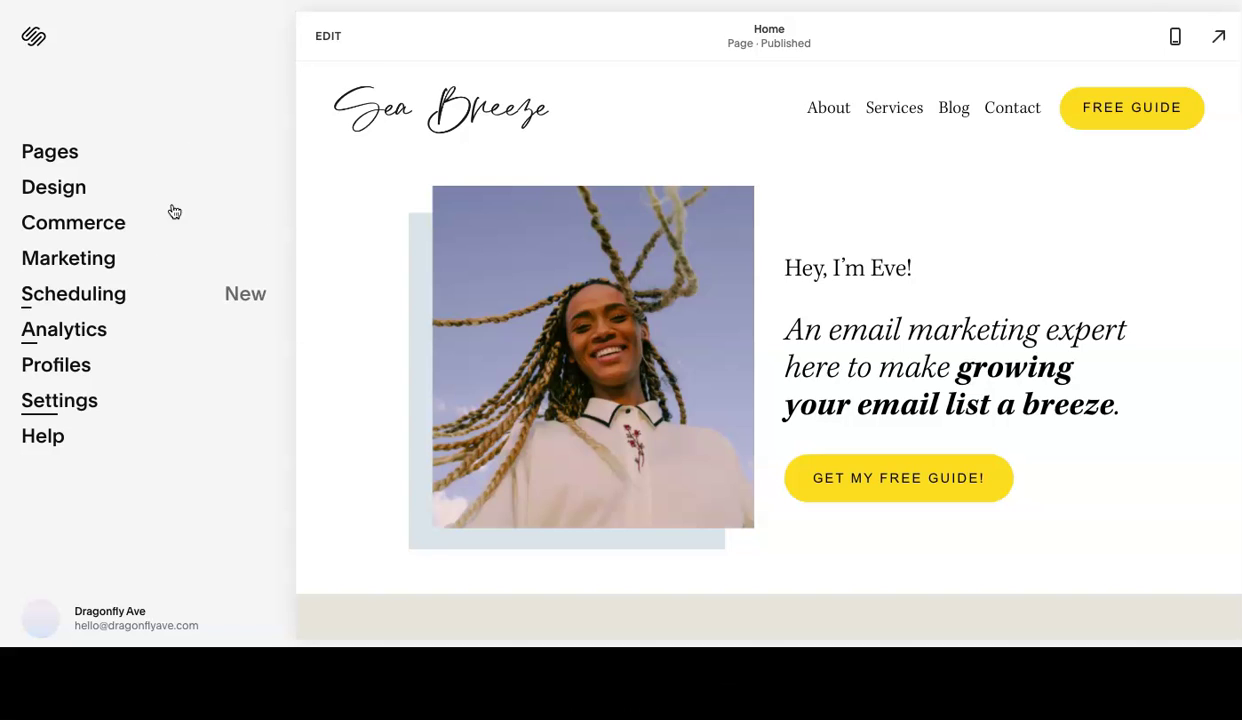
Open the existing Blog collection from the site's pages and look over its post list and page preview
click(61, 152)
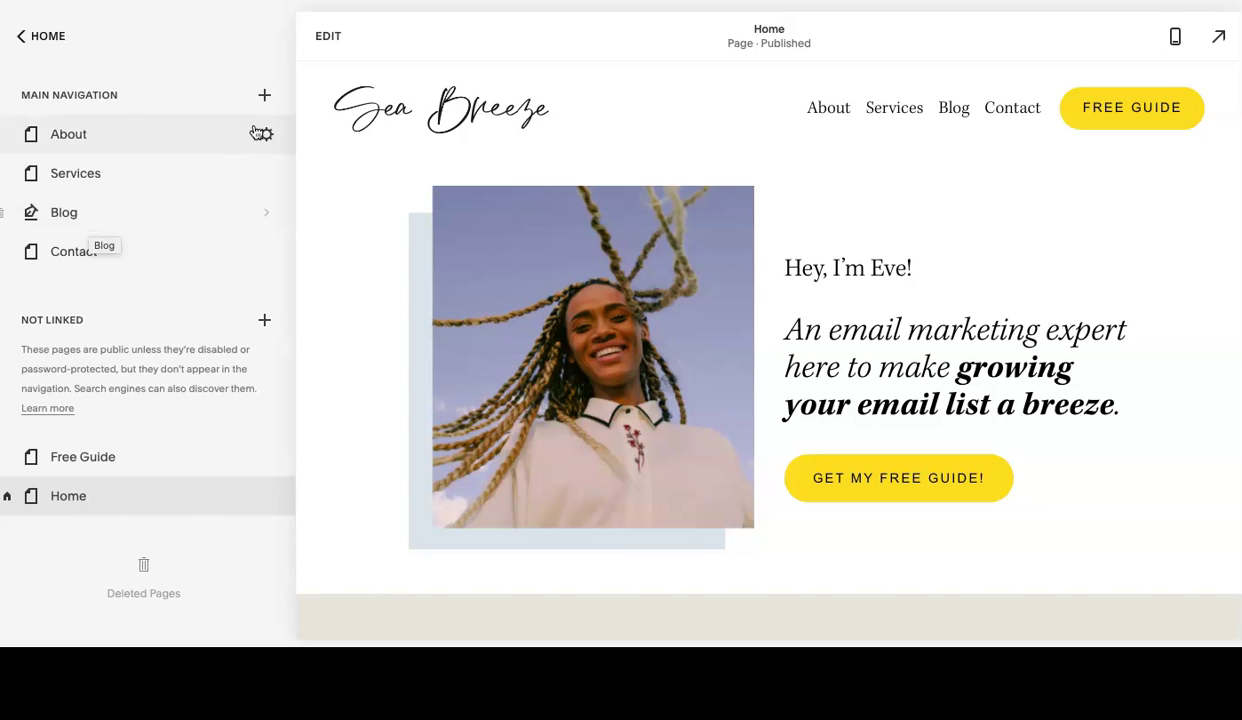
click(267, 98)
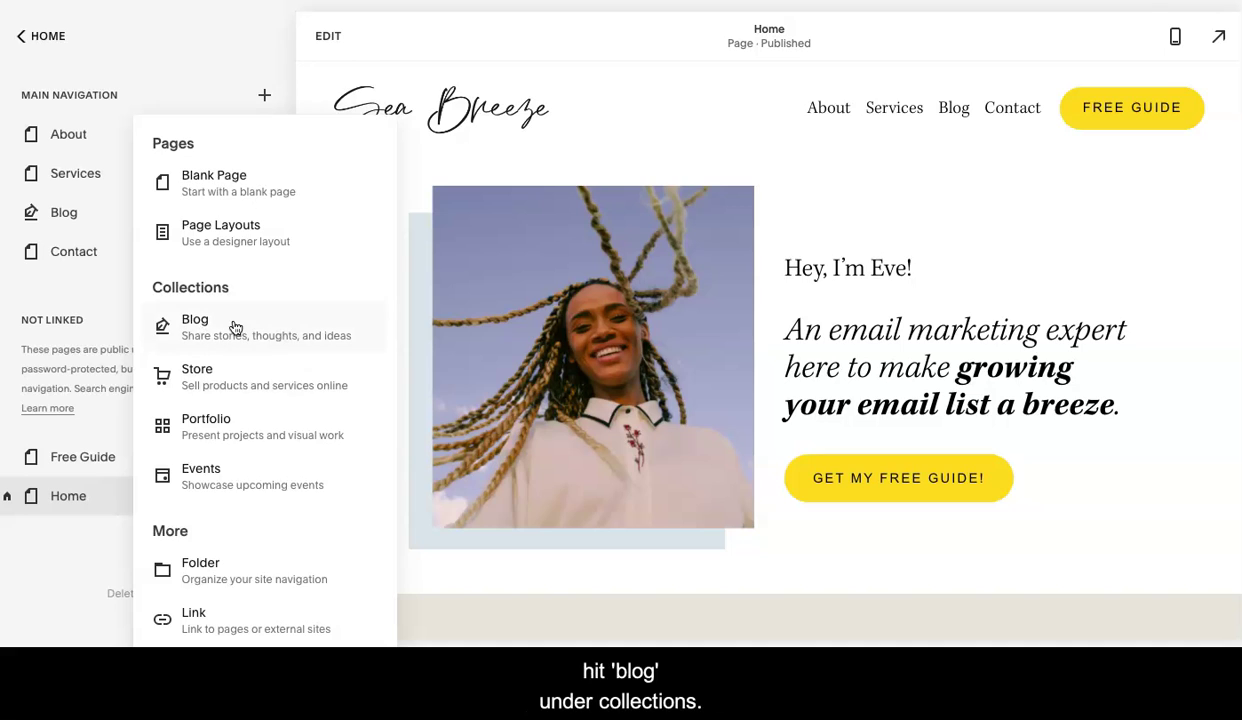
click(216, 76)
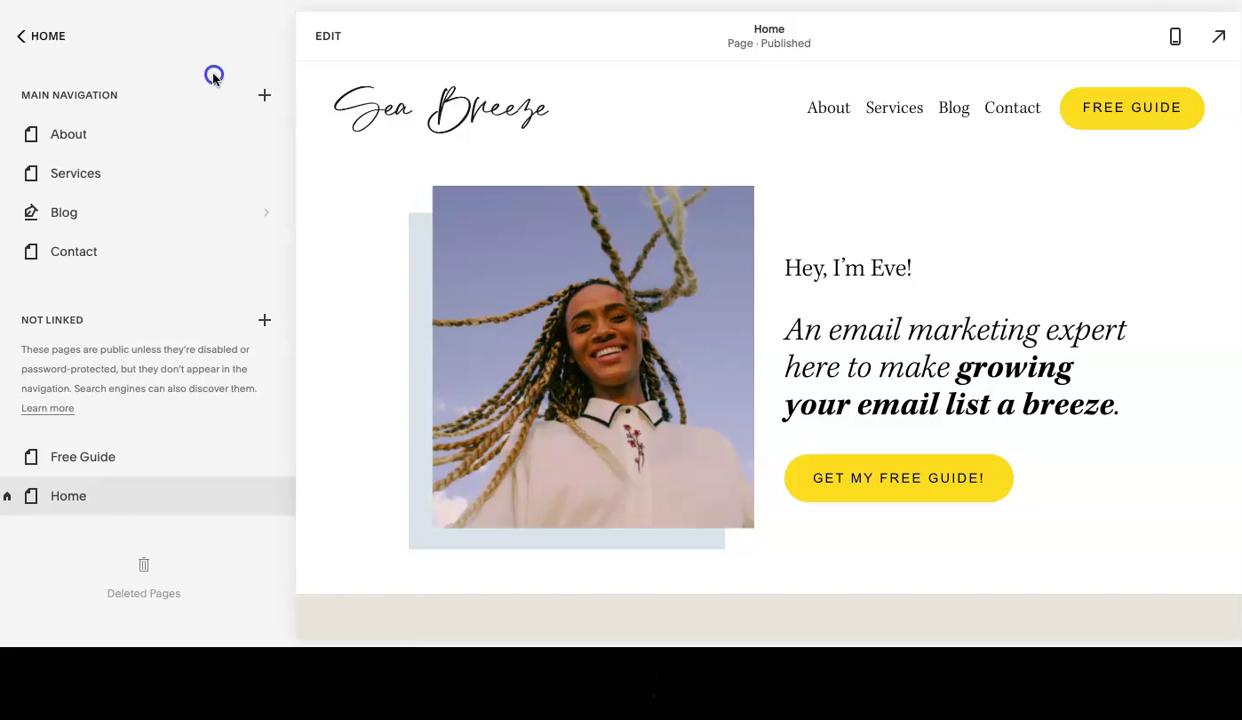
click(86, 222)
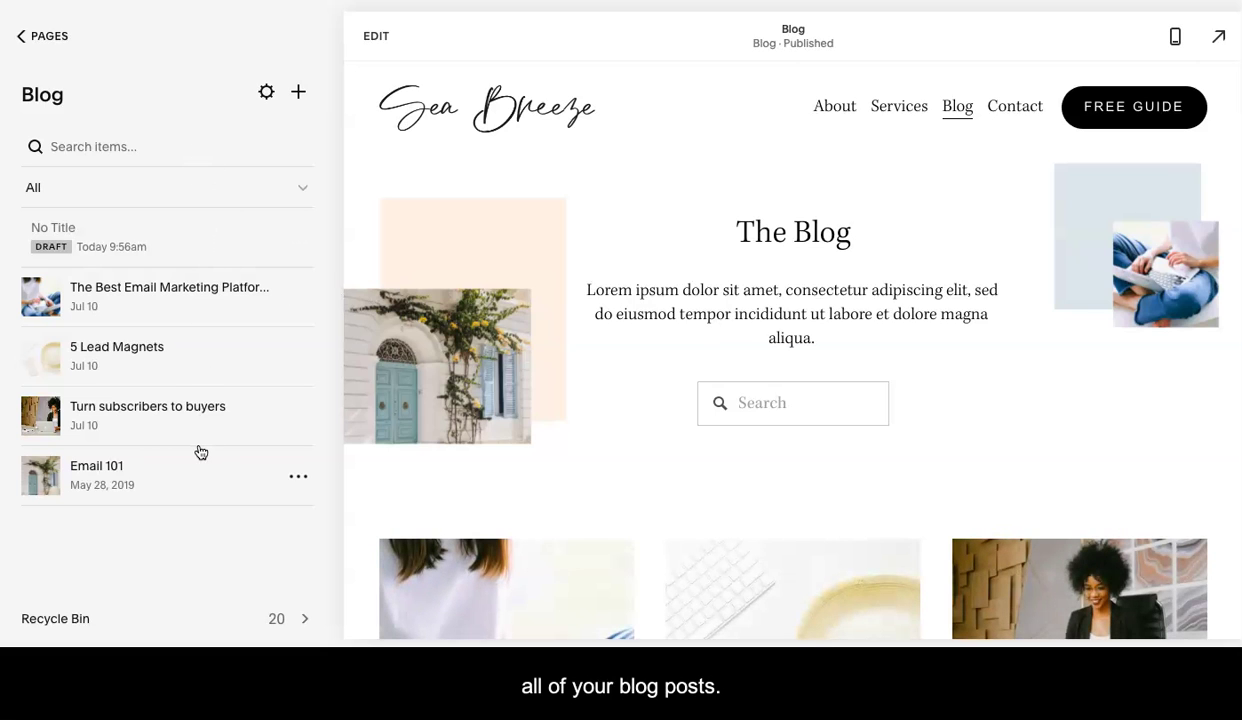
scroll(617, 401, down, 15)
scroll(617, 401, up, 14)
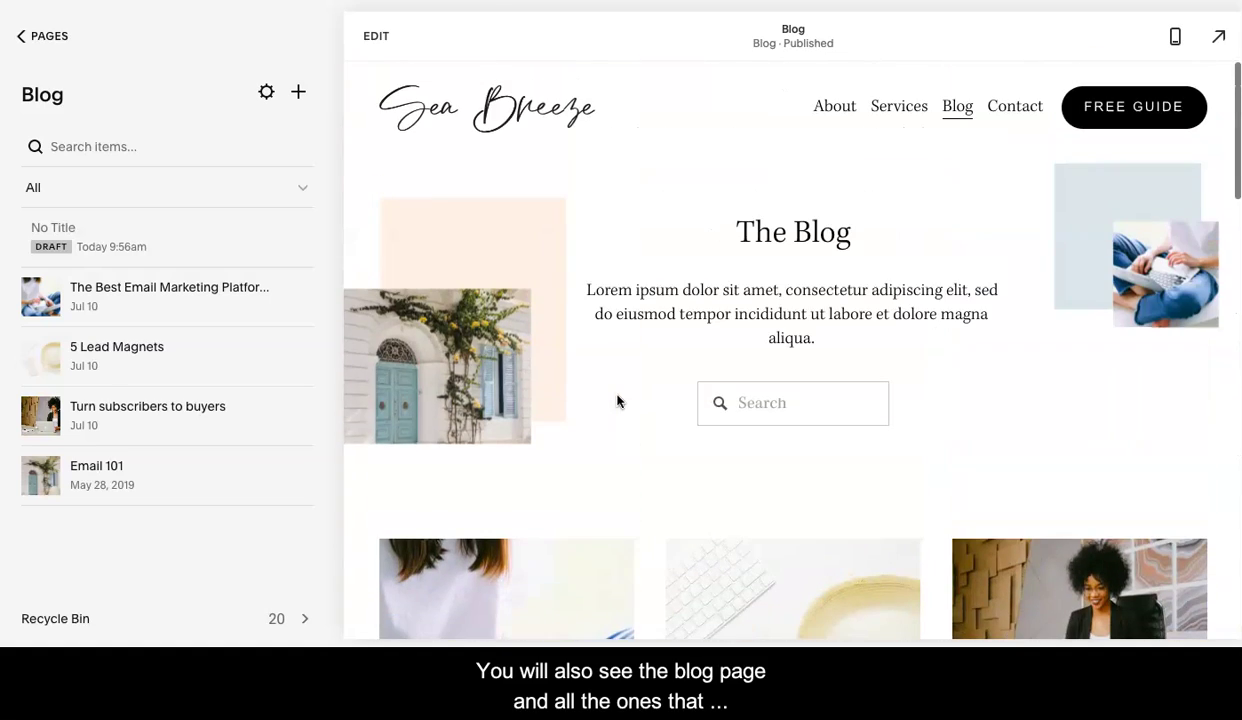
scroll(617, 401, down, 6)
scroll(617, 401, up, 6)
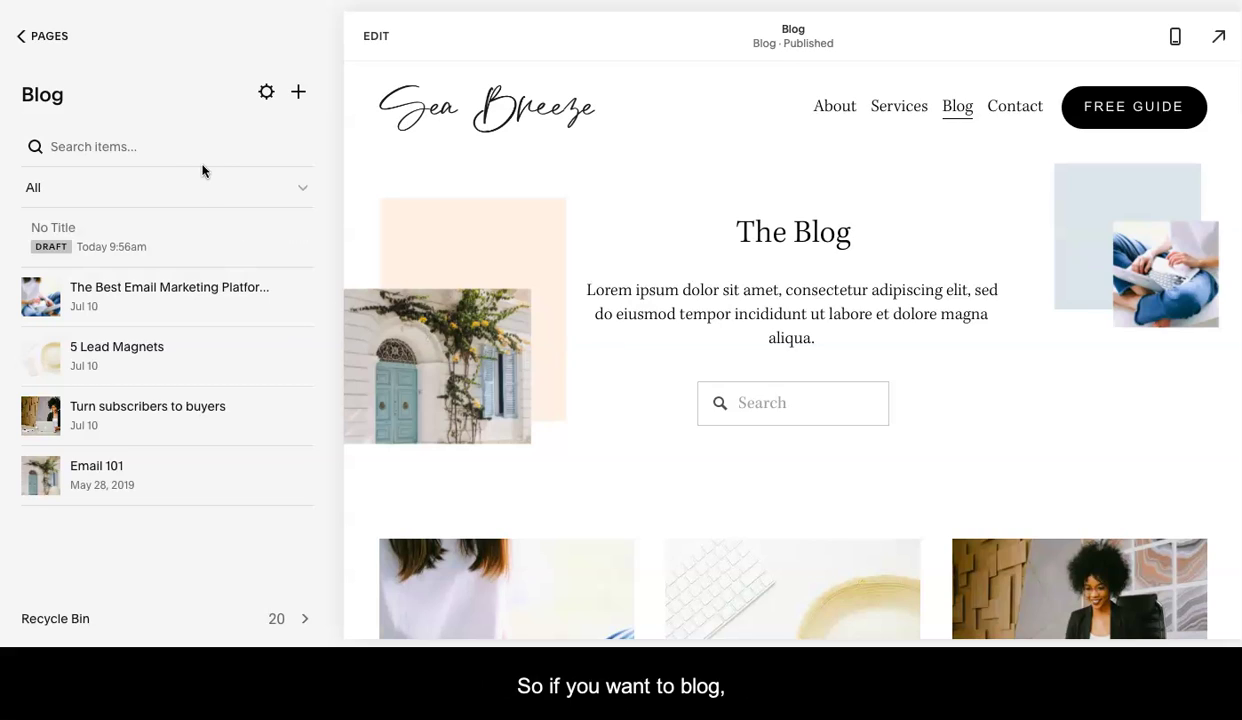
Create a new blog post and title it "Title Goes Here"
click(296, 96)
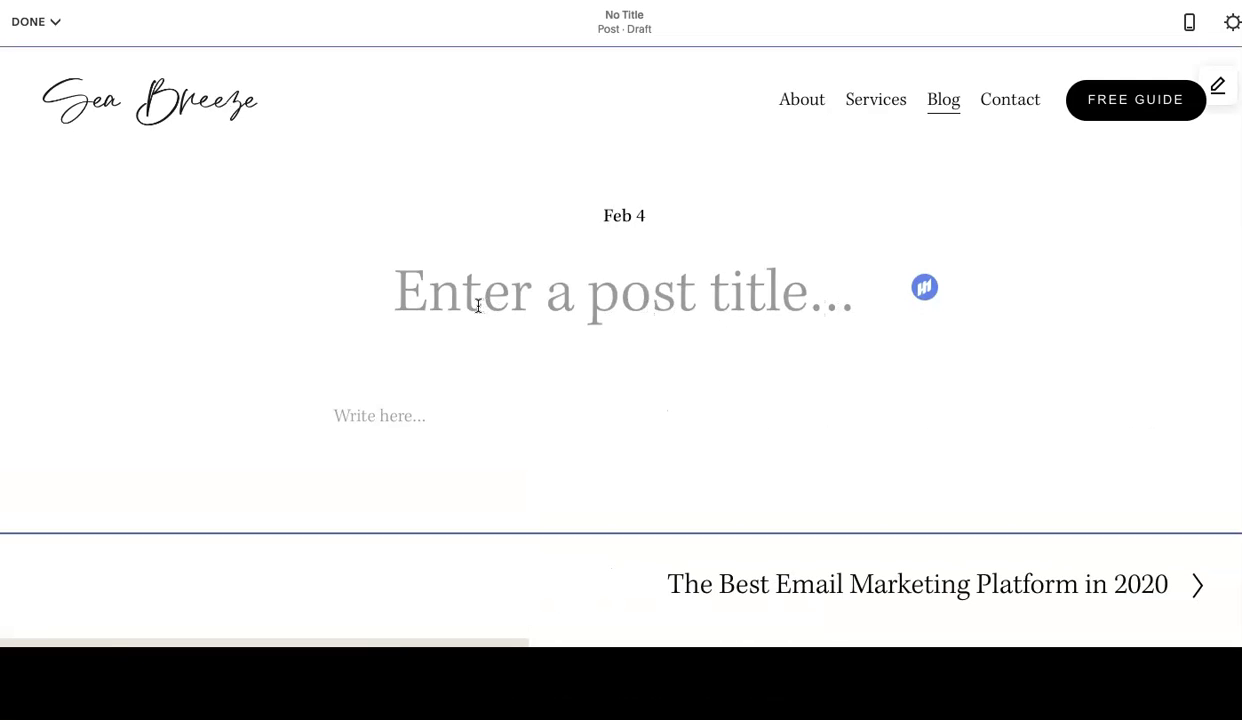
click(478, 306)
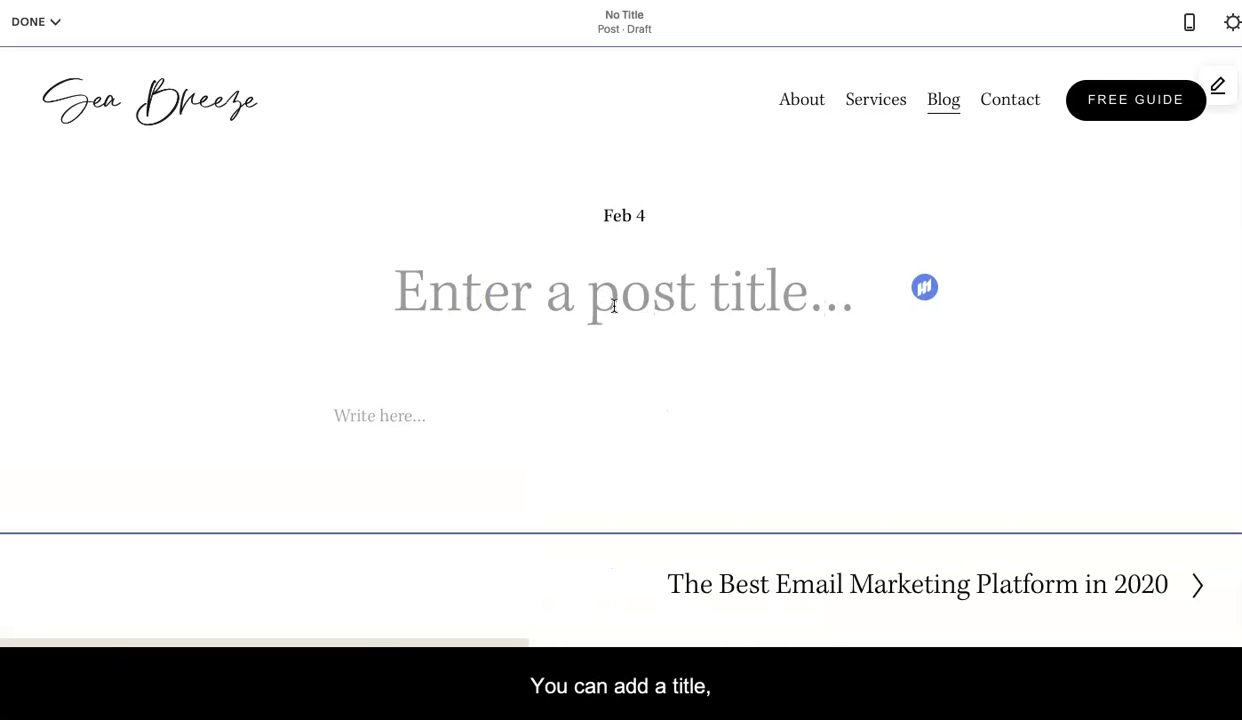
click(625, 306)
text(Title )
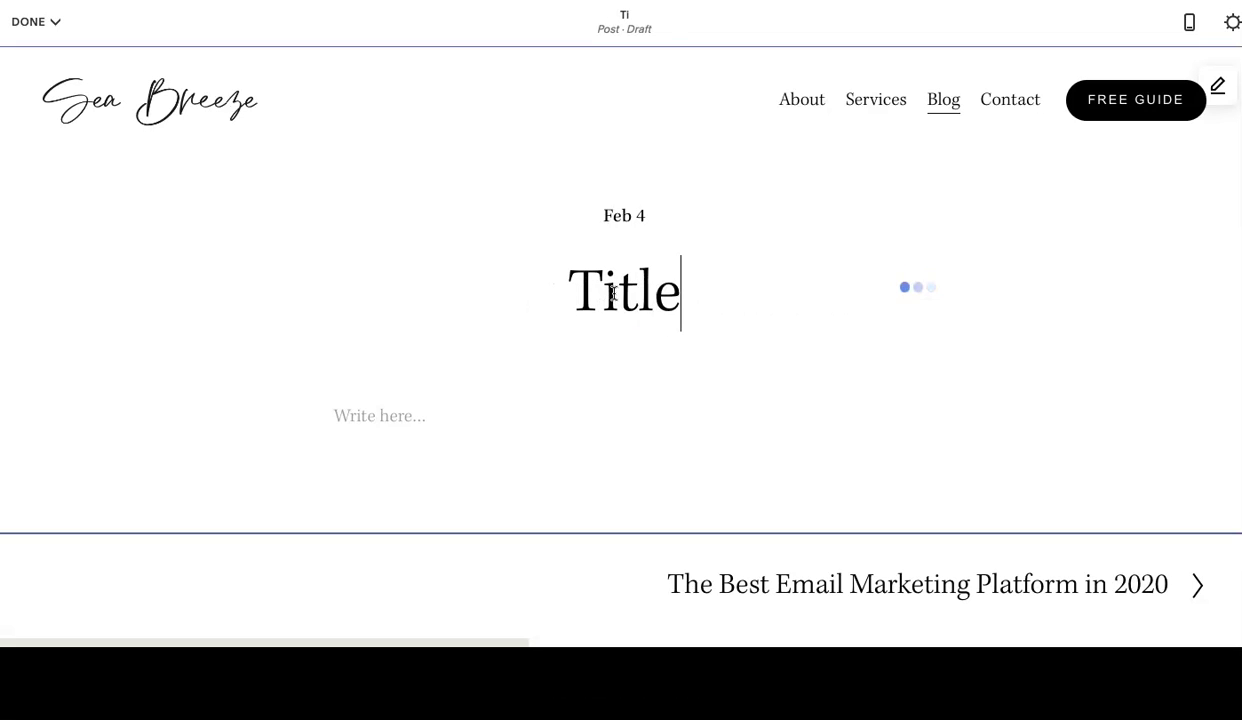
text(Goes Here)
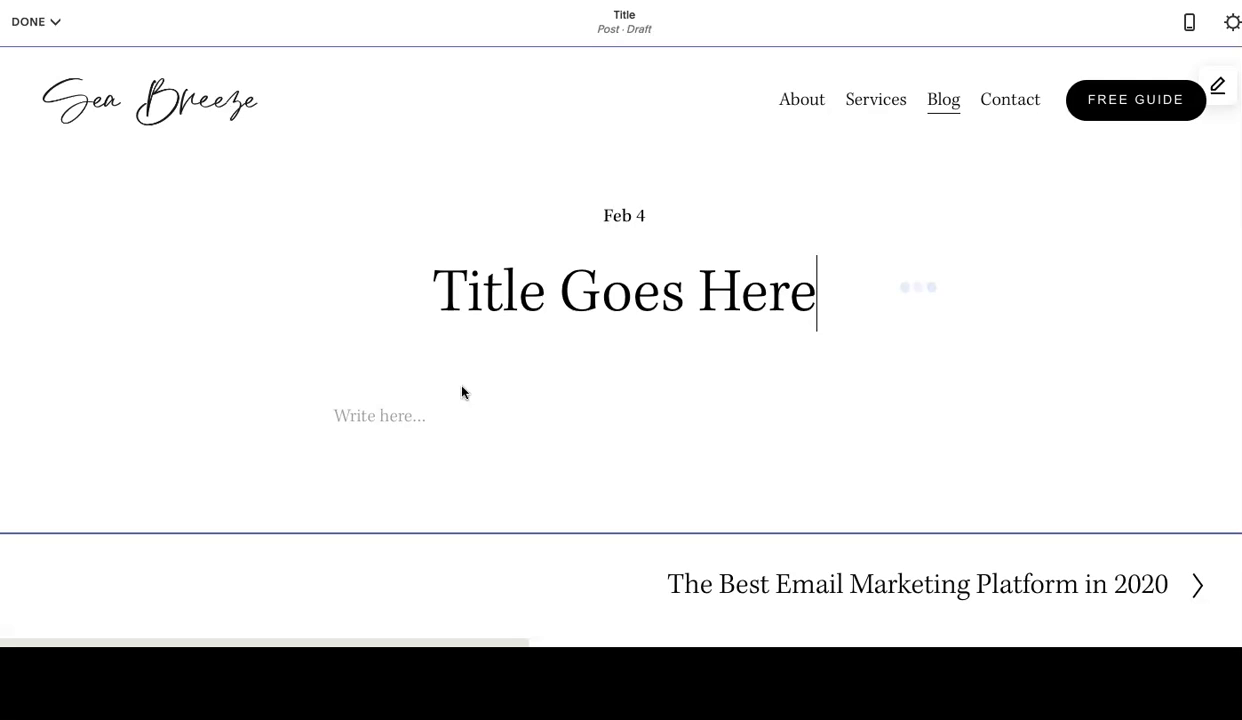
Enter "Blog post content" as the body text of the post
click(386, 417)
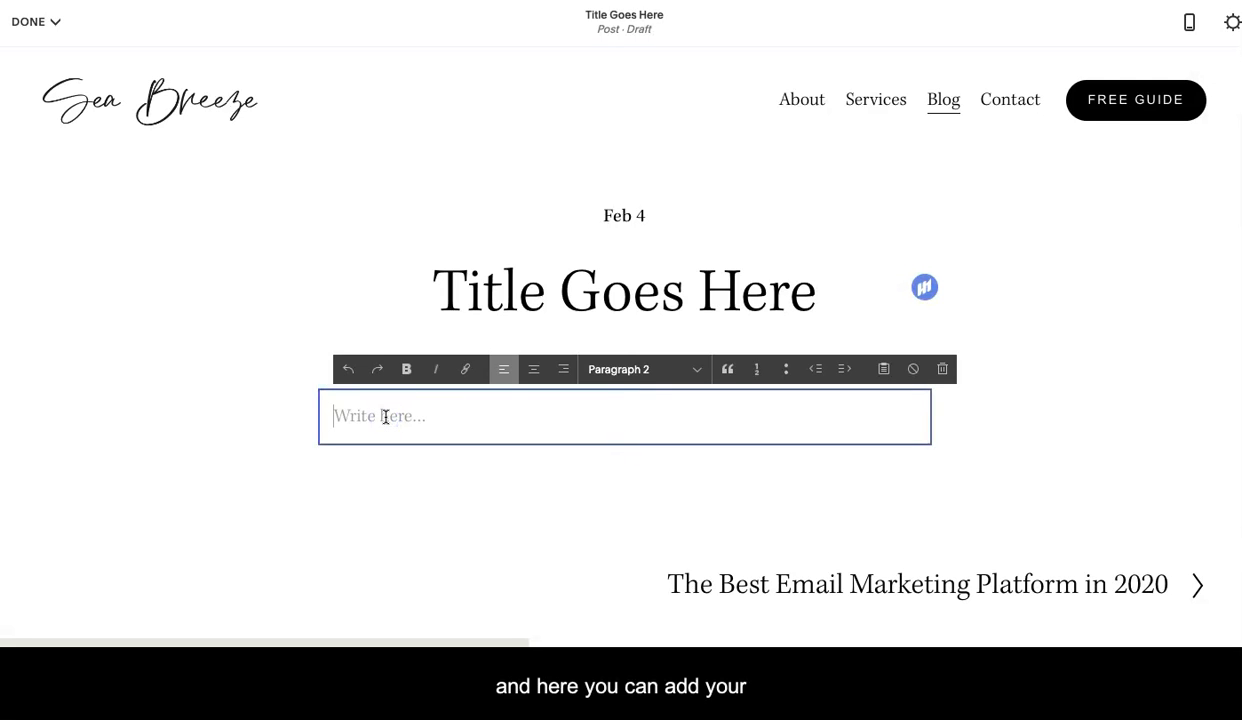
text(Blog p)
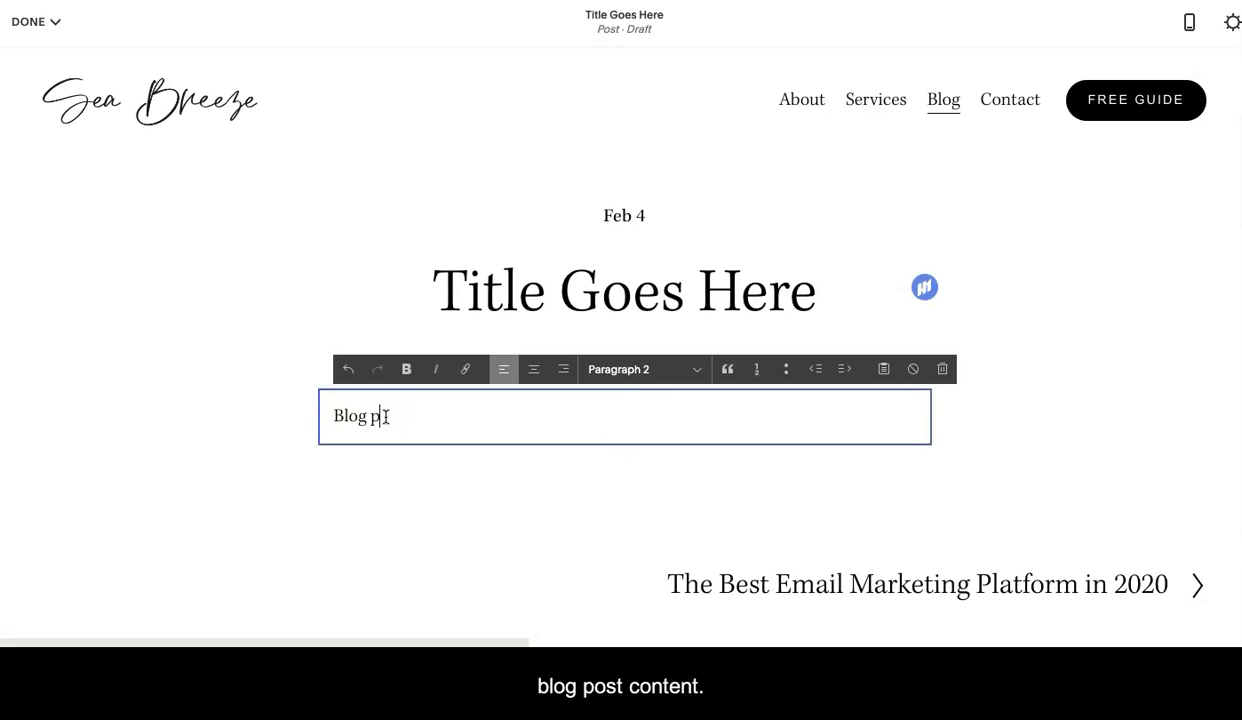
text(ost content)
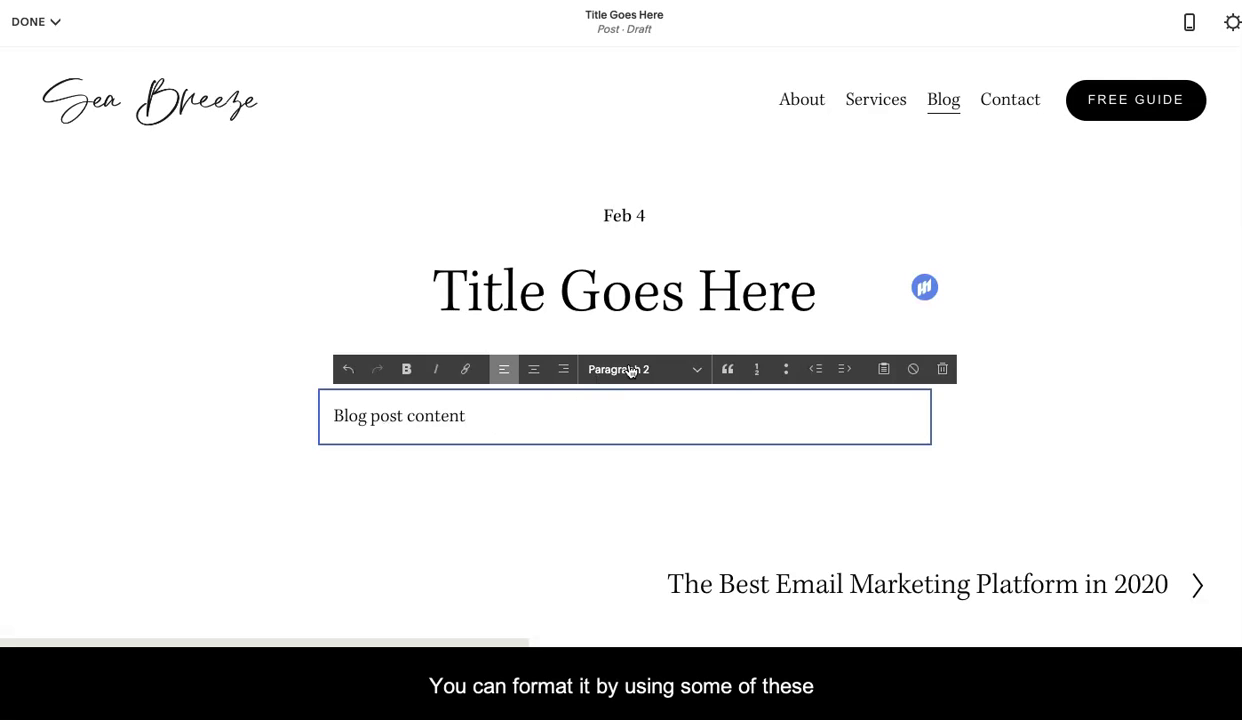
Format the "Blog post content" line as Heading 3
click(631, 372)
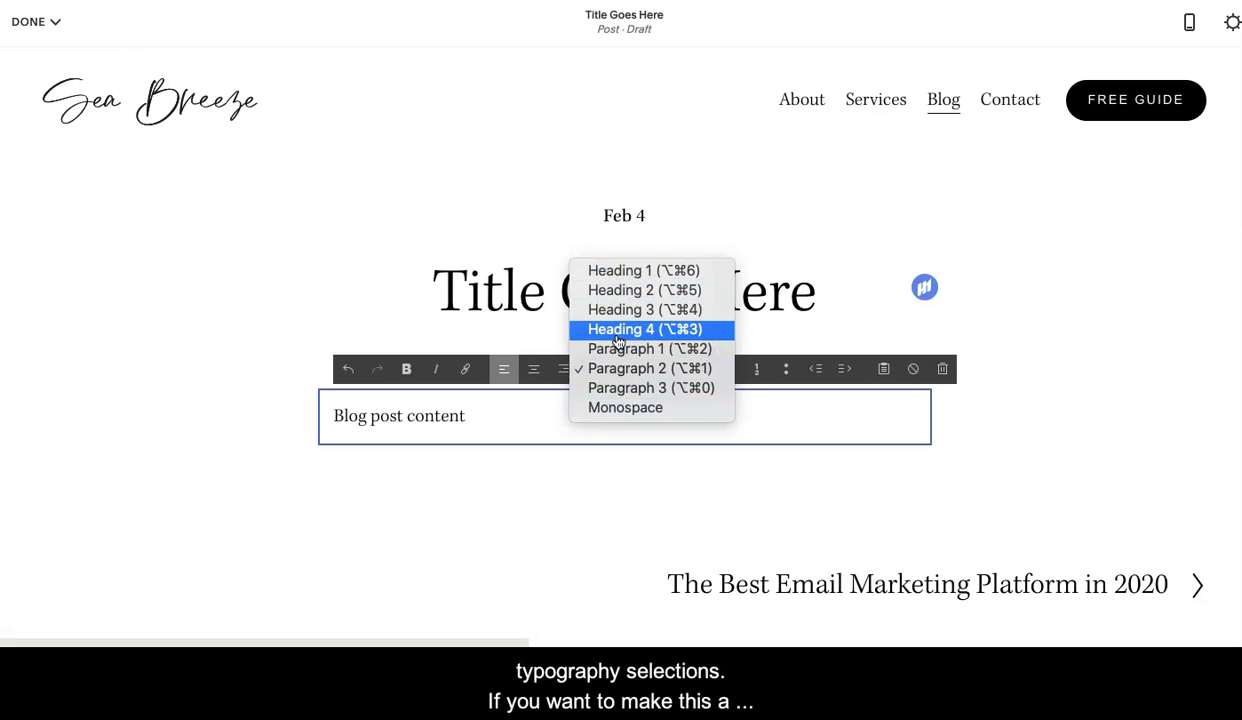
click(463, 414)
click(419, 416)
triple_click(419, 416)
click(626, 372)
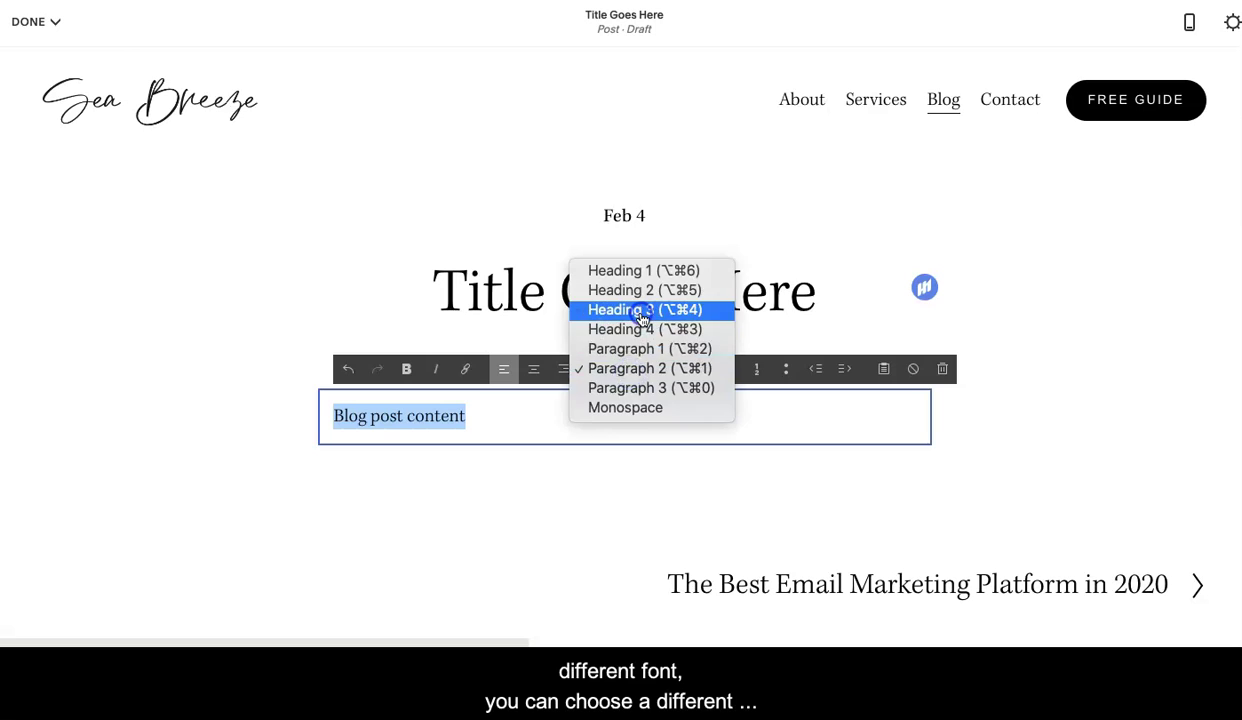
click(642, 310)
Add a new line reading "Bold" below the heading and make the word bold
click(572, 410)
key(Return)
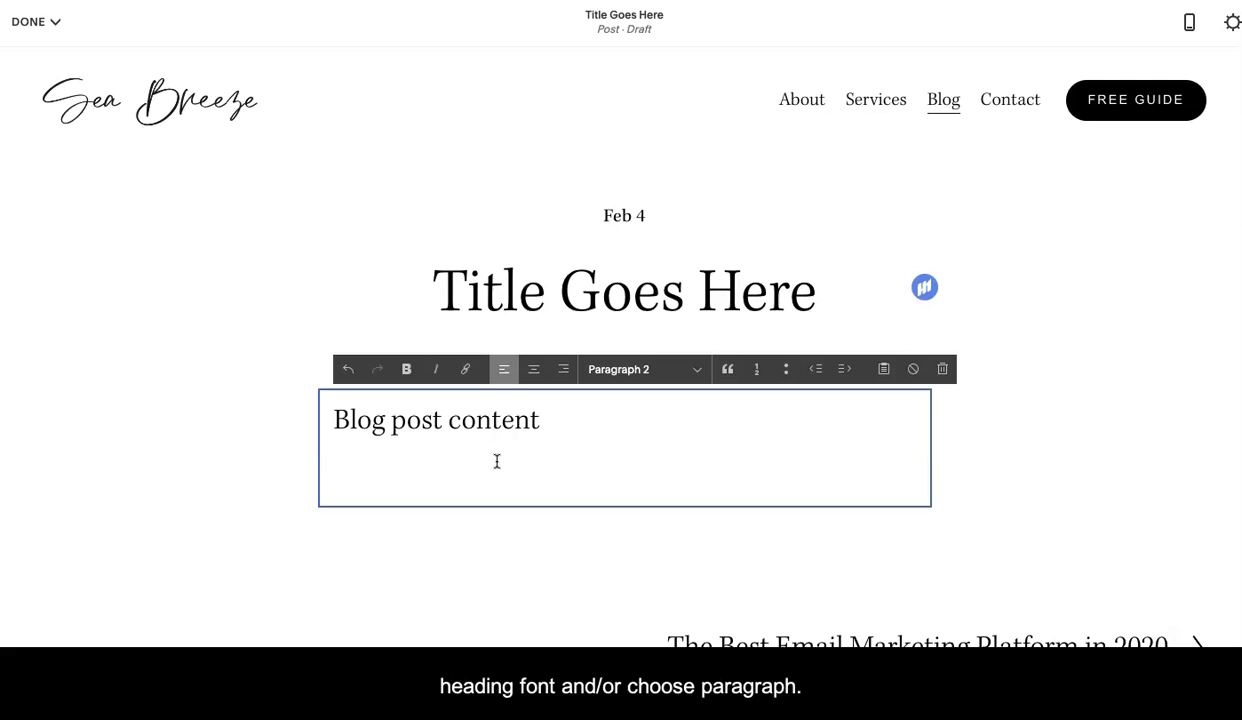
text(Bold)
double_click(345, 478)
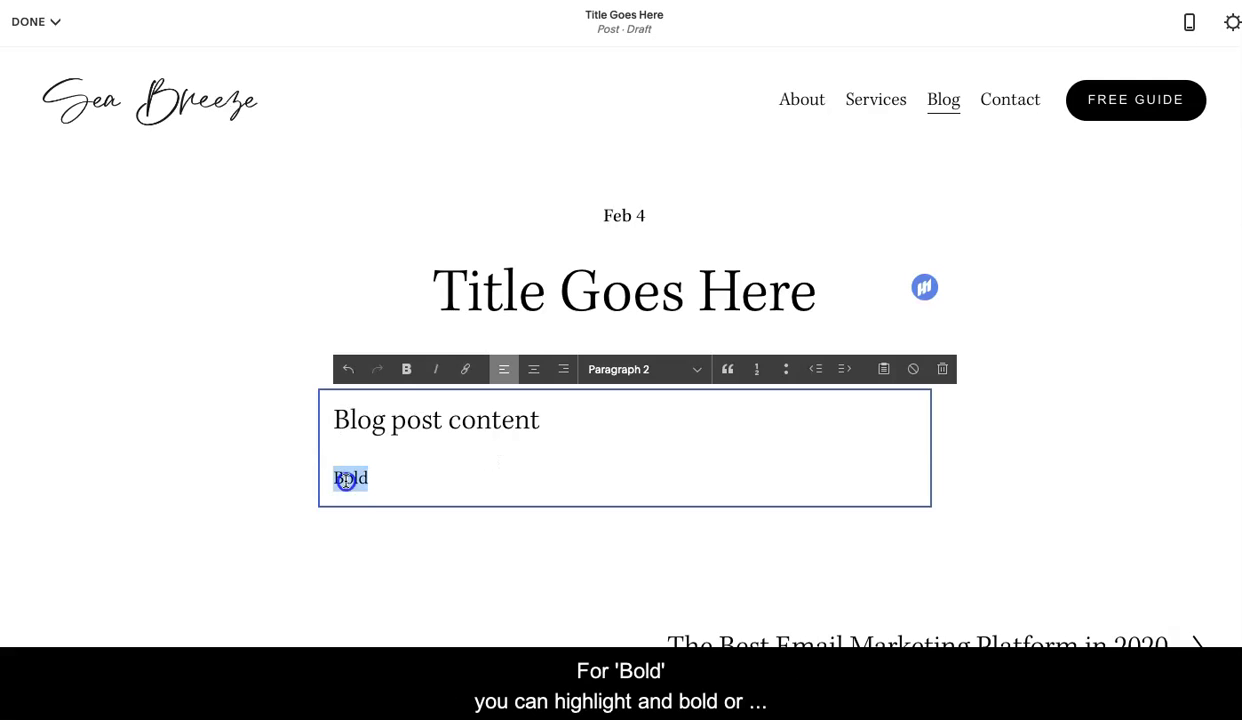
click(406, 368)
click(435, 390)
click(415, 469)
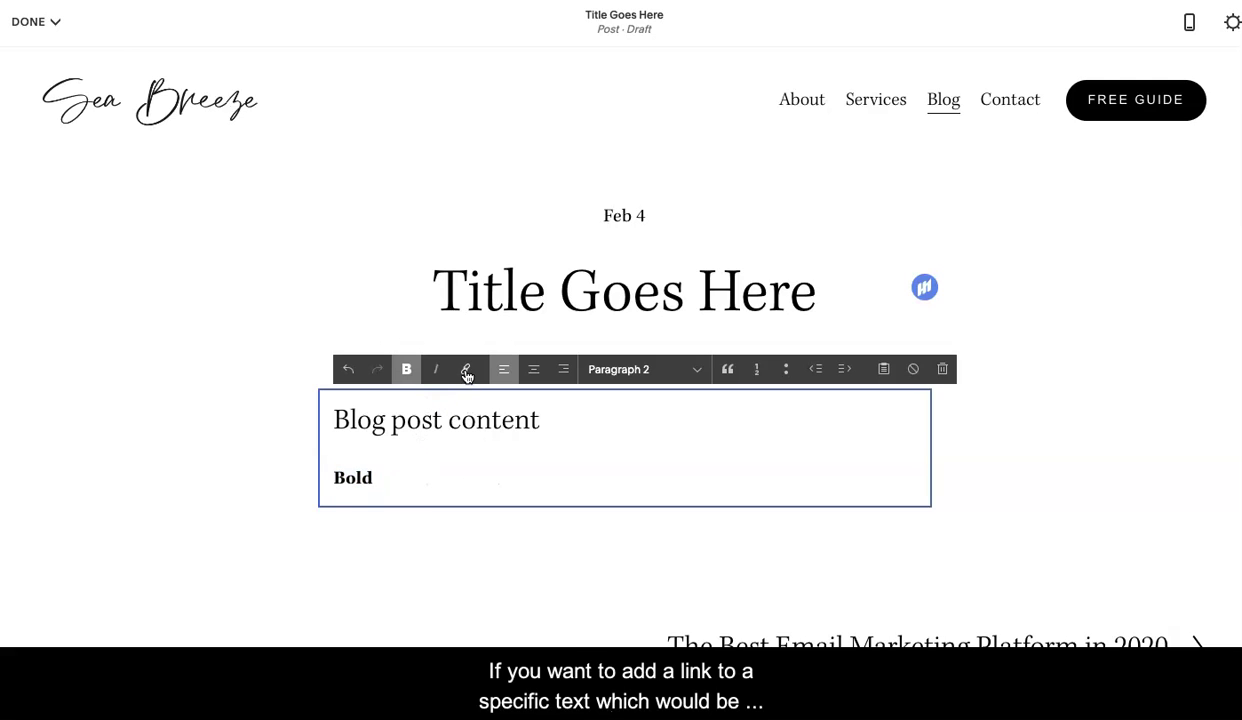
Examine the page link options for the word "Bold" and close the link editor without adding a link
double_click(352, 477)
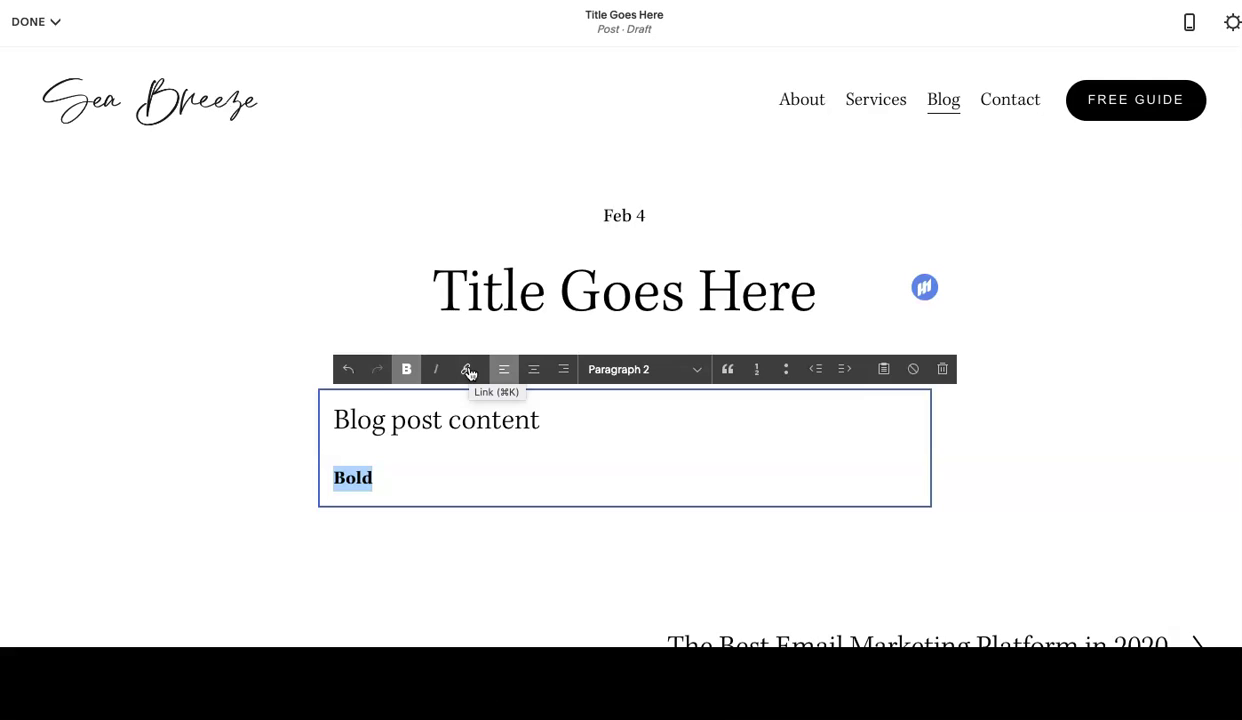
click(467, 371)
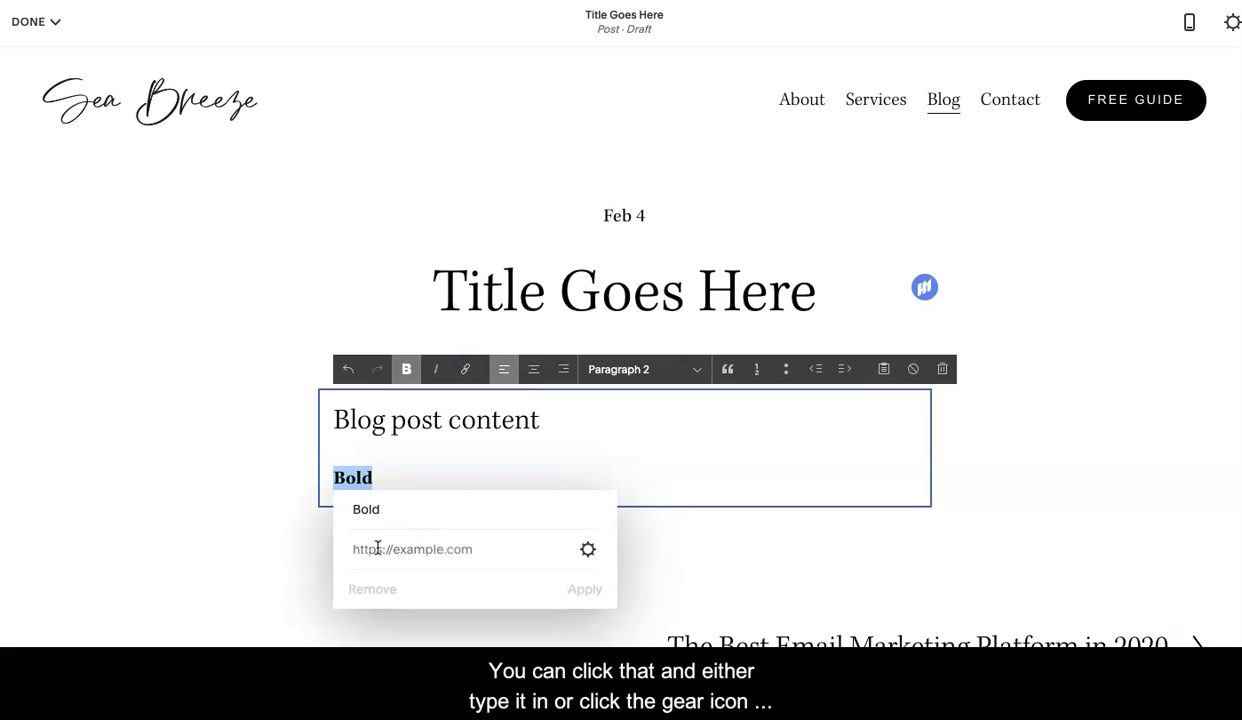
click(588, 549)
click(316, 214)
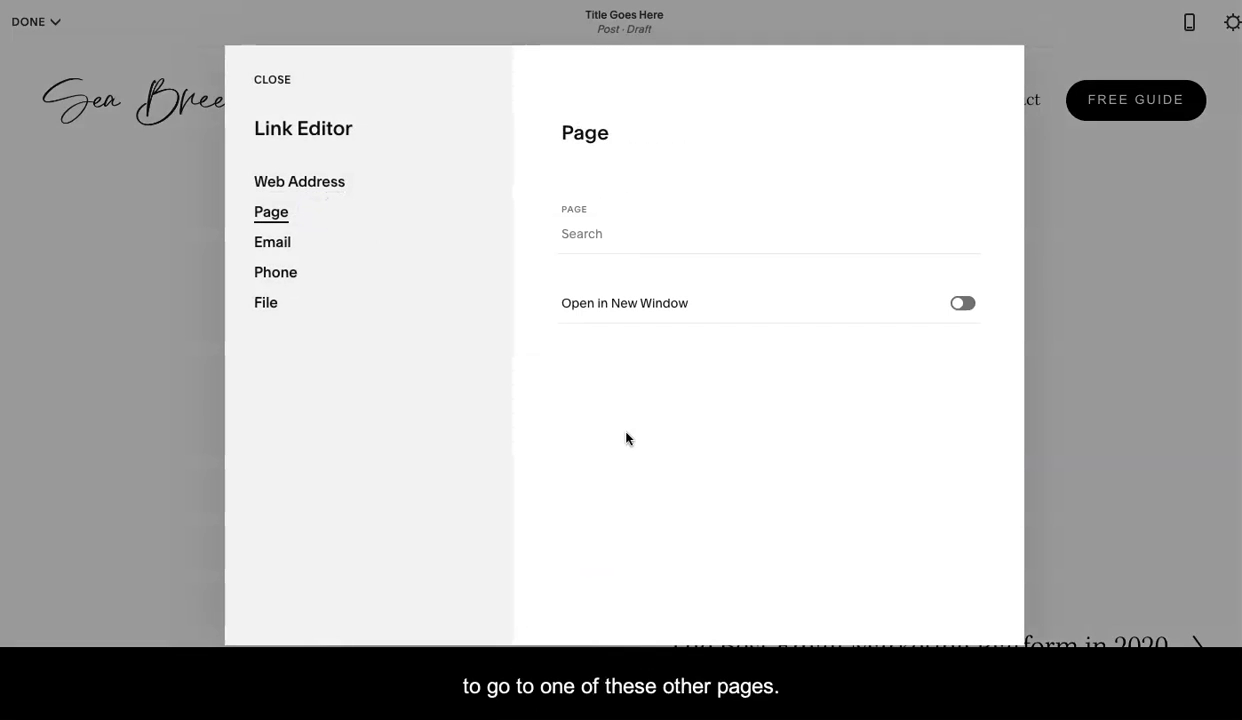
click(266, 80)
click(682, 585)
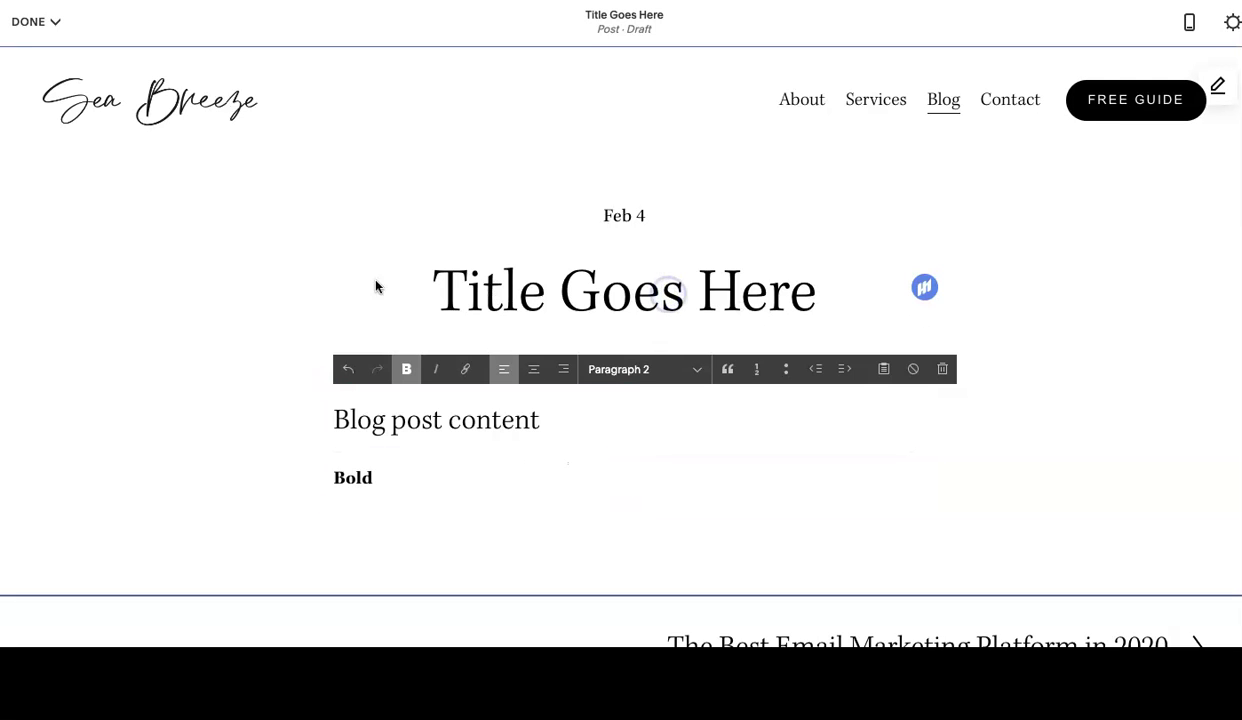
Look through the content blocks that can be inserted below the post text, and close the list without adding one
click(658, 428)
click(614, 512)
click(624, 506)
scroll(959, 402, down, 5)
scroll(959, 402, up, 3)
scroll(959, 402, up, 3)
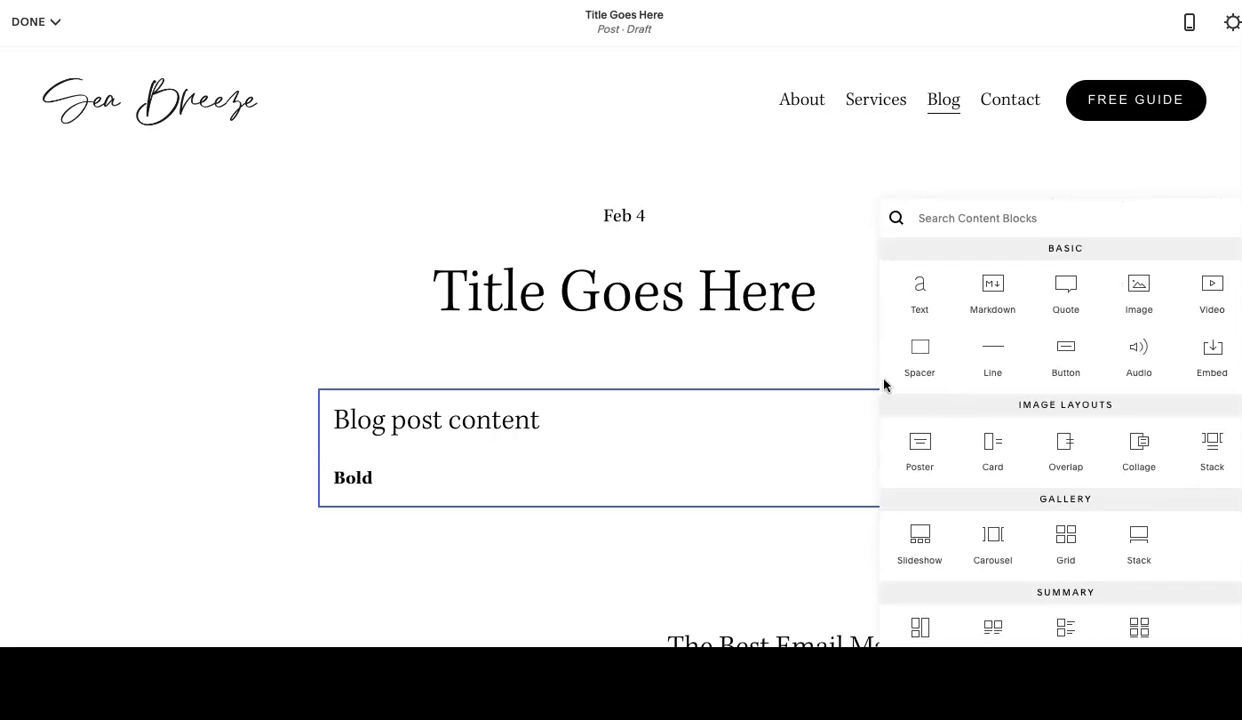
click(763, 226)
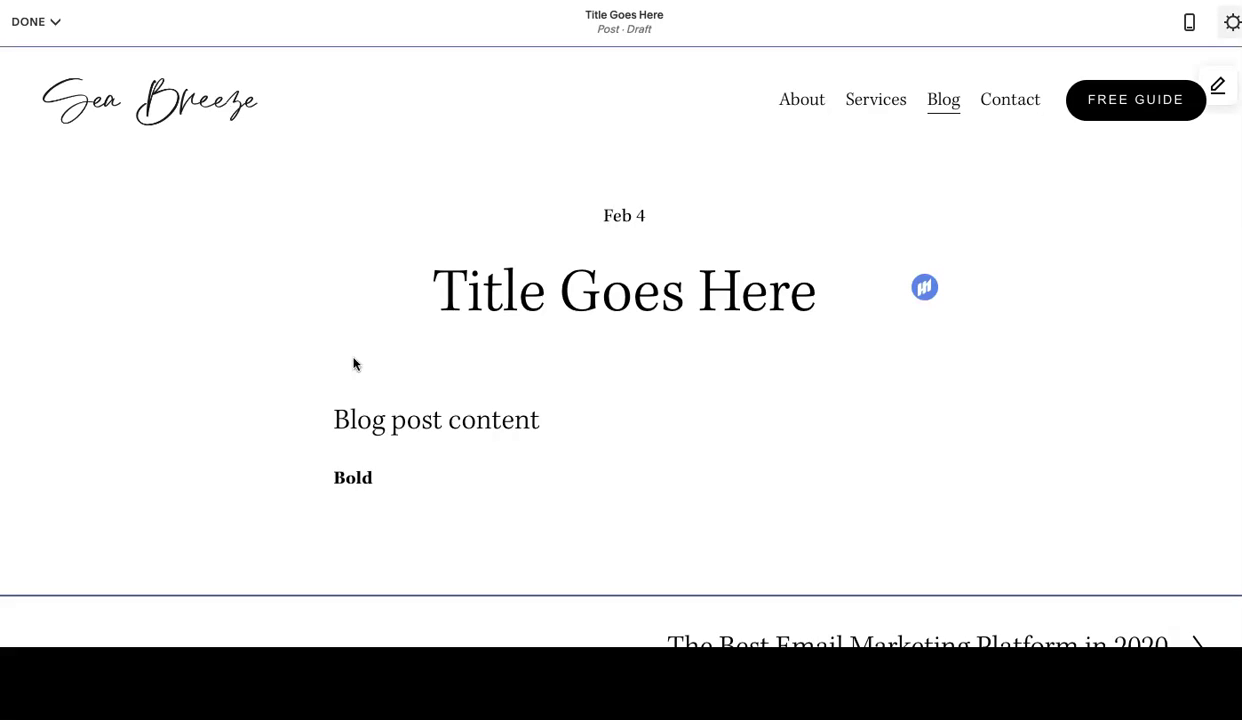
Open the blog post settings and review the status and tags options of the post
scroll(804, 257, down, 3)
scroll(826, 368, up, 3)
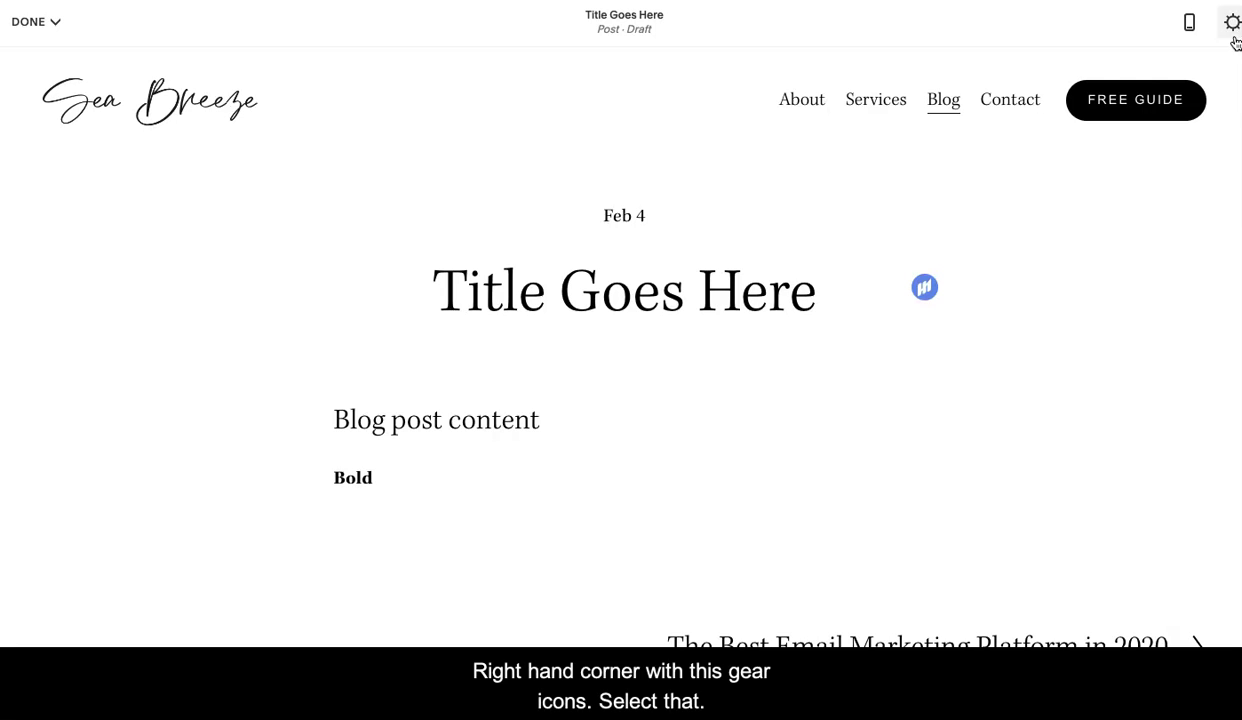
click(1229, 27)
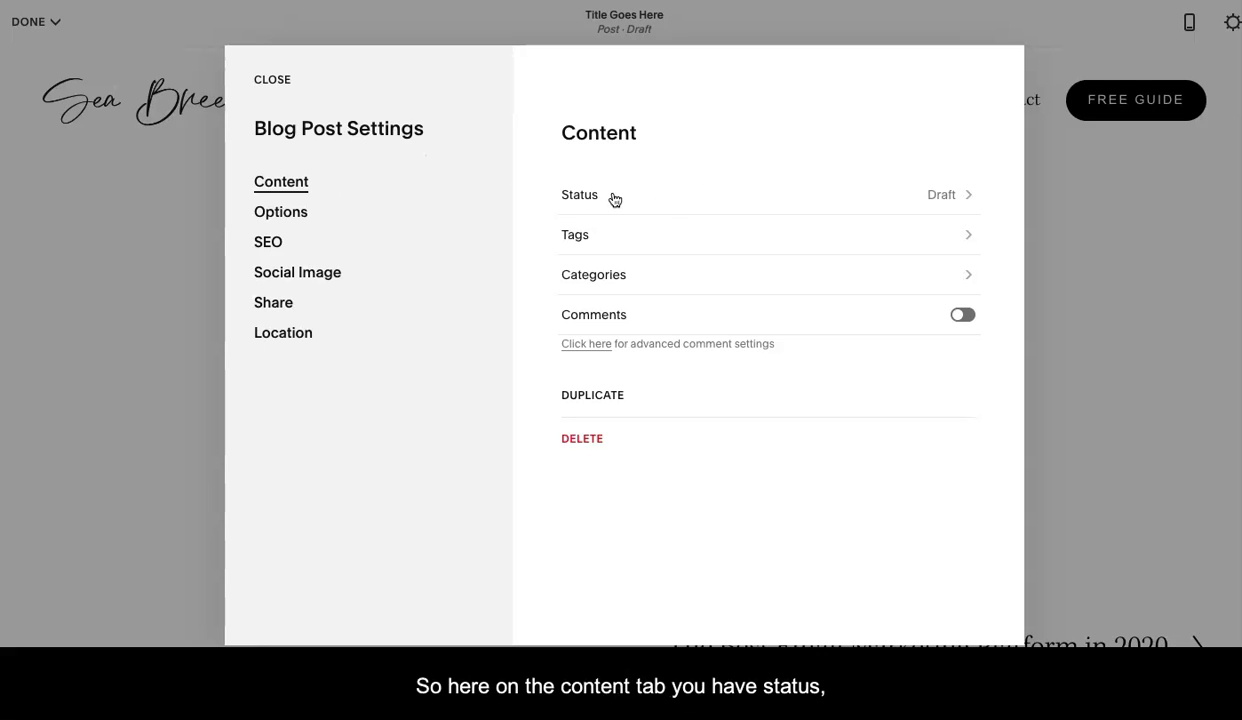
click(922, 193)
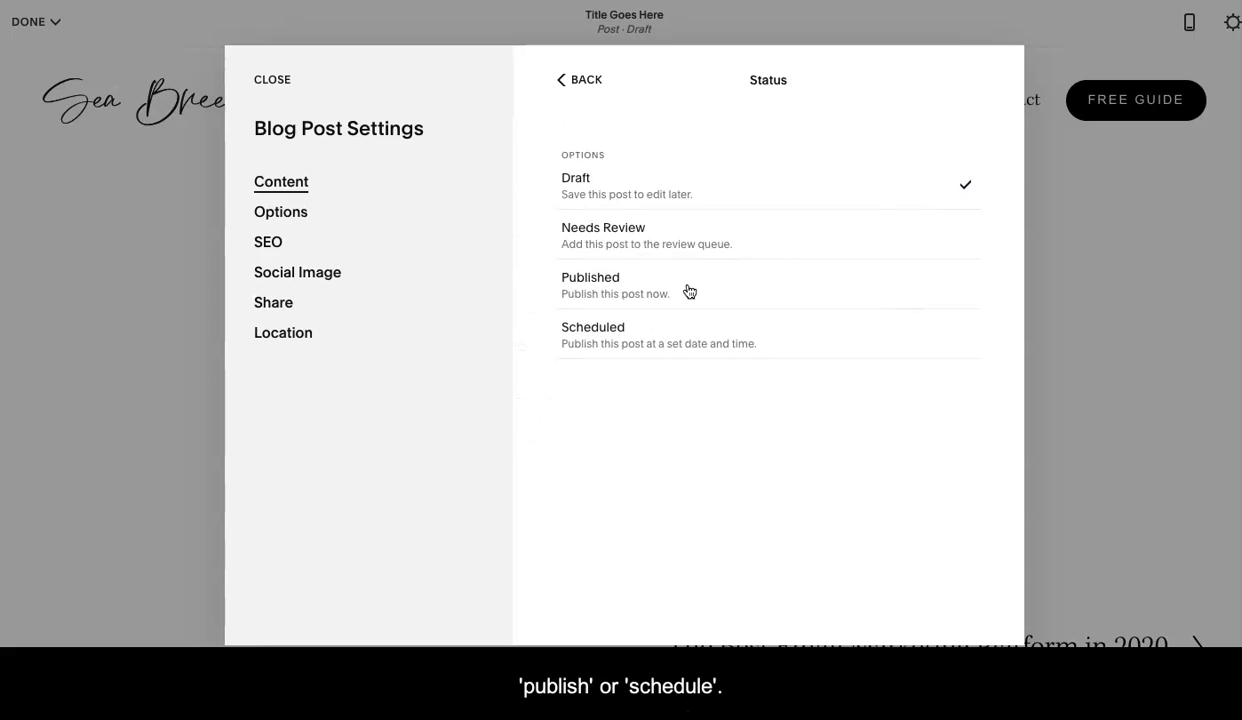
click(580, 80)
click(604, 231)
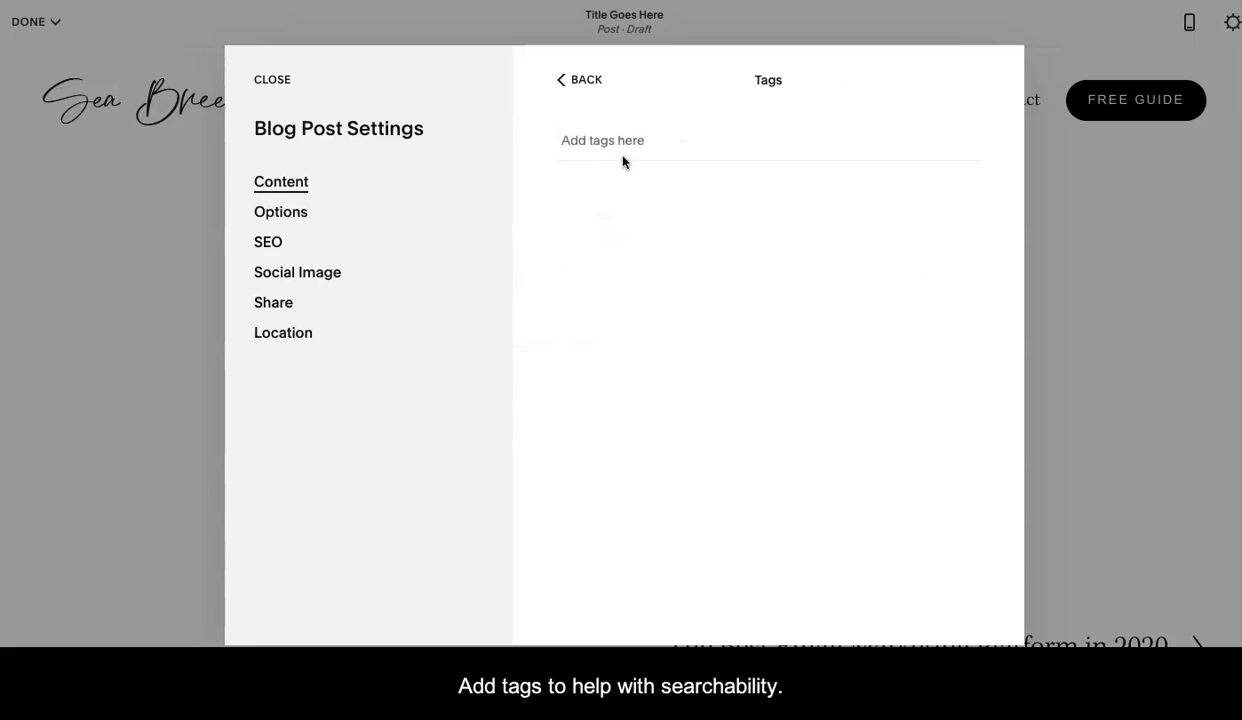
click(583, 84)
Add the category "Business" to the blog post and return to the content settings
click(612, 273)
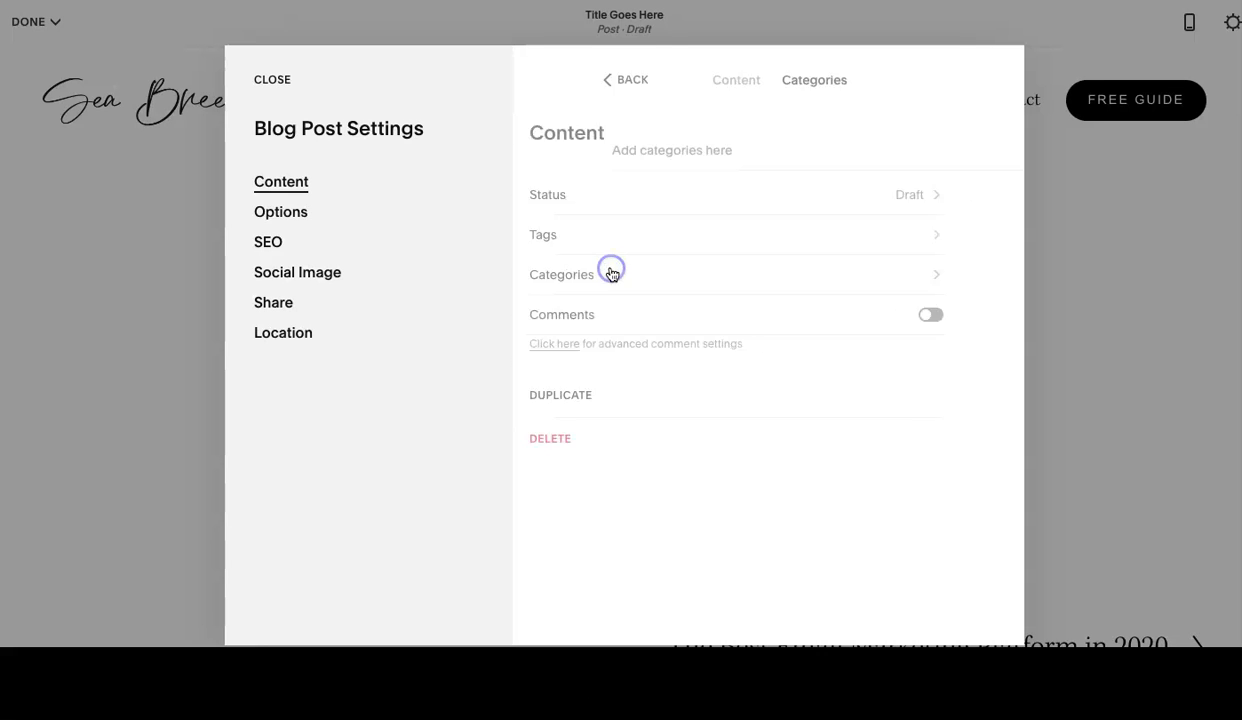
click(618, 152)
text(Business)
key(Return)
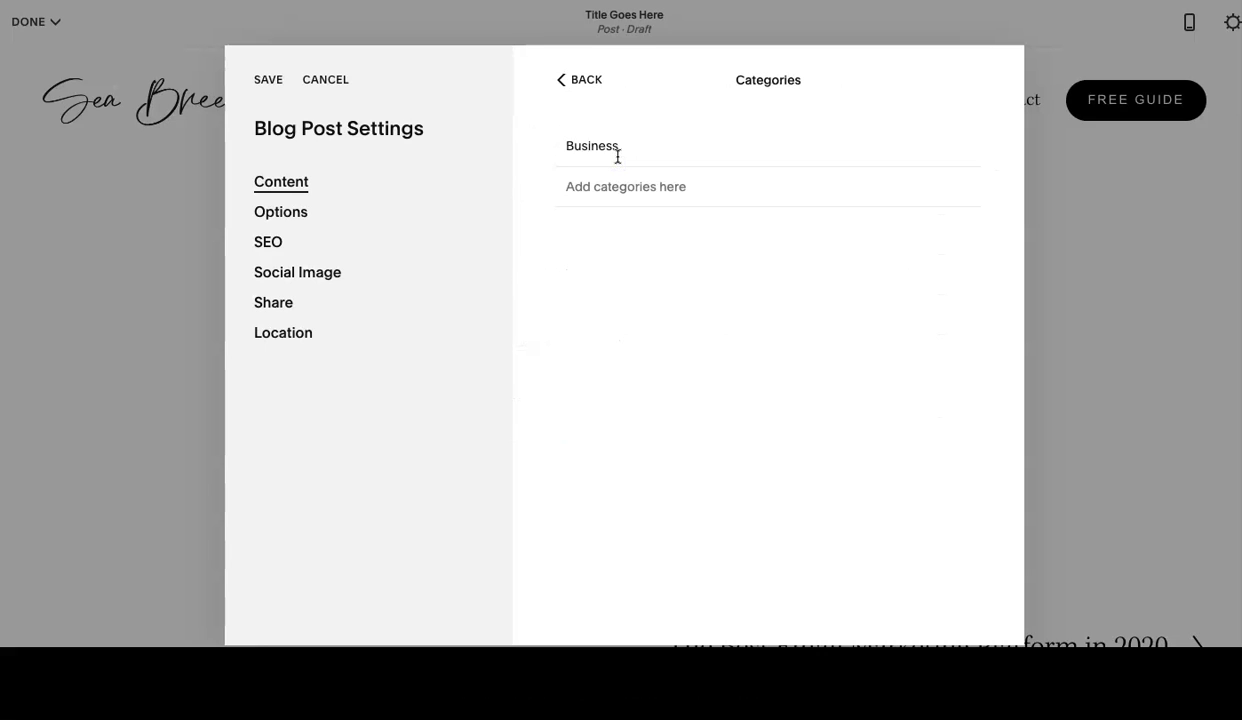
click(586, 83)
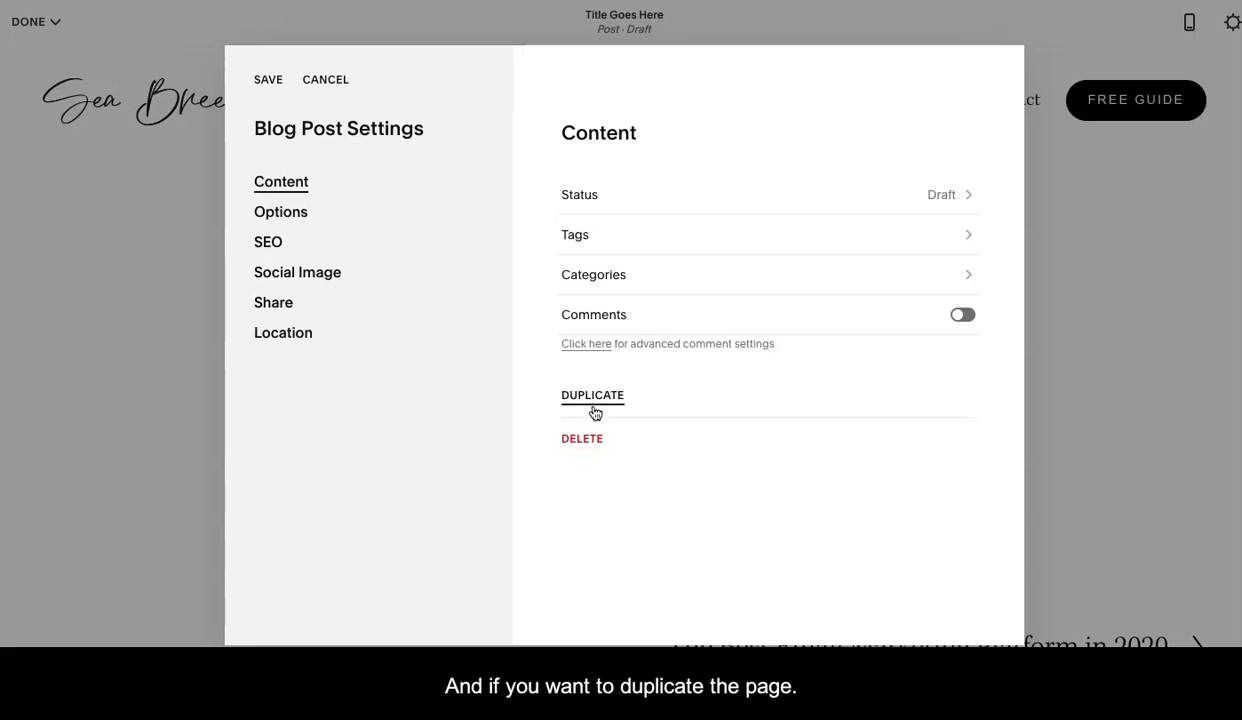
Review the post's Options settings, including the thumbnail image, post URL, author, source URL and excerpt
click(289, 217)
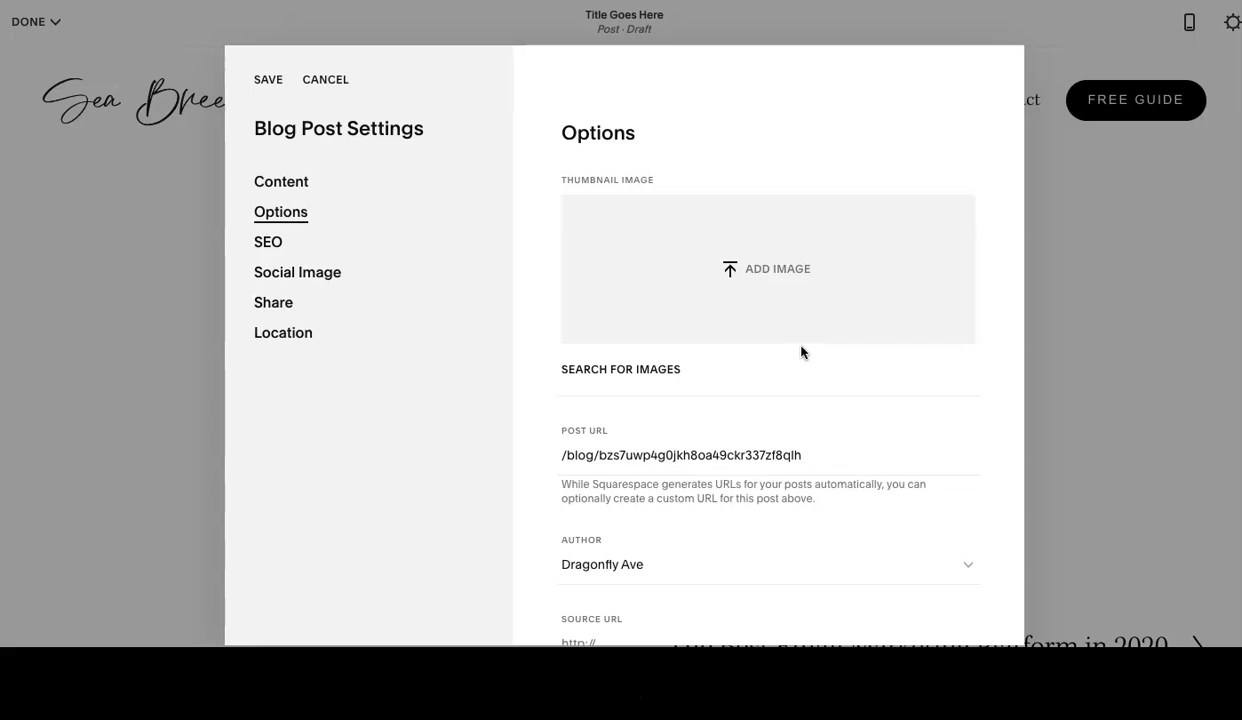
scroll(801, 352, down, 5)
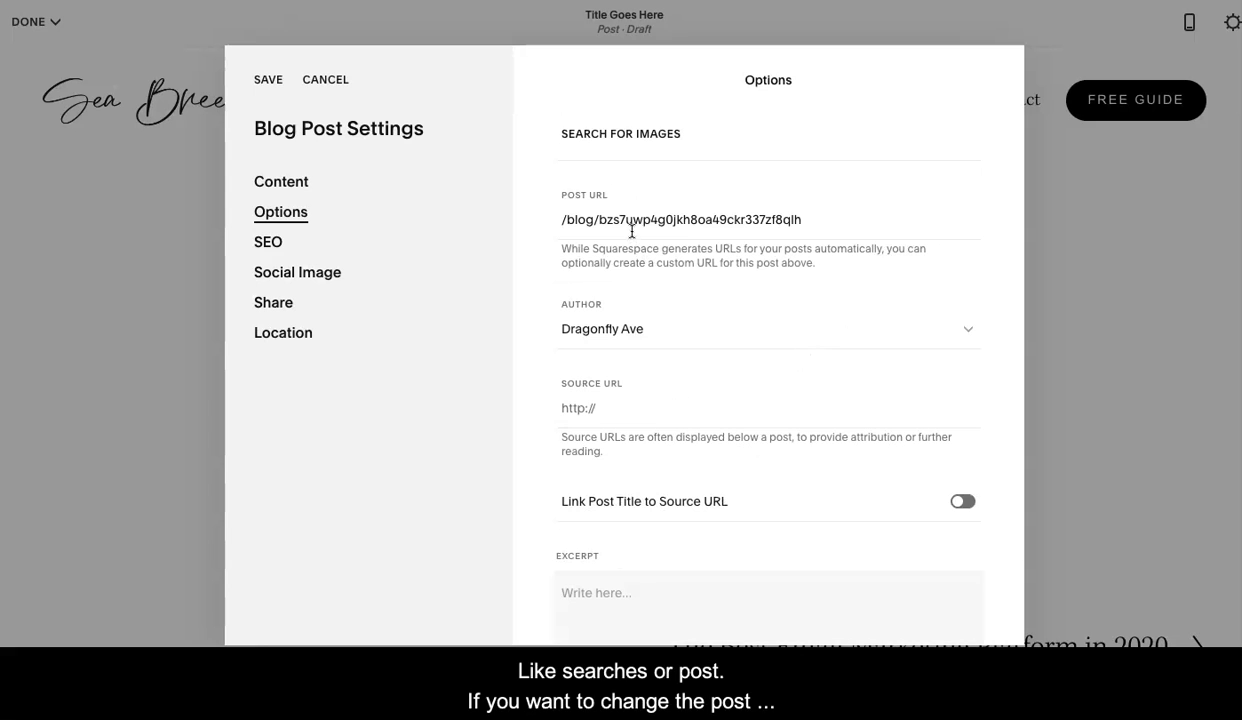
drag(599, 220, 820, 219)
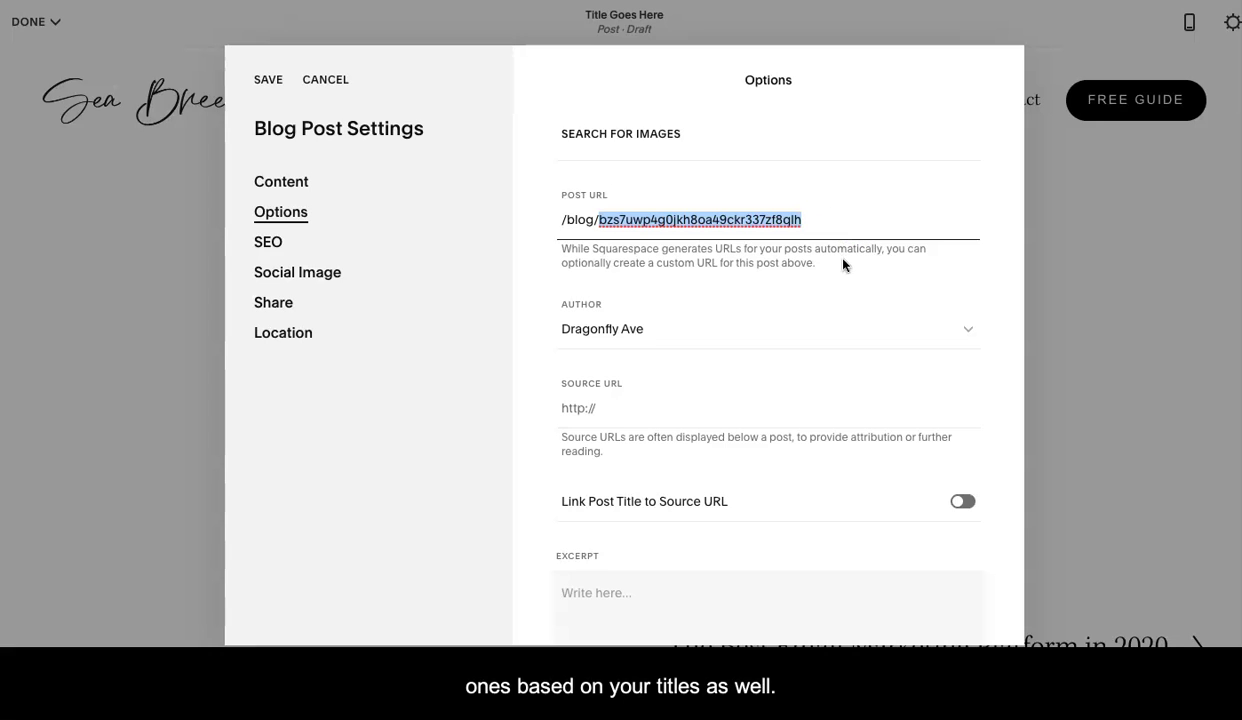
click(828, 262)
scroll(704, 450, down, 2)
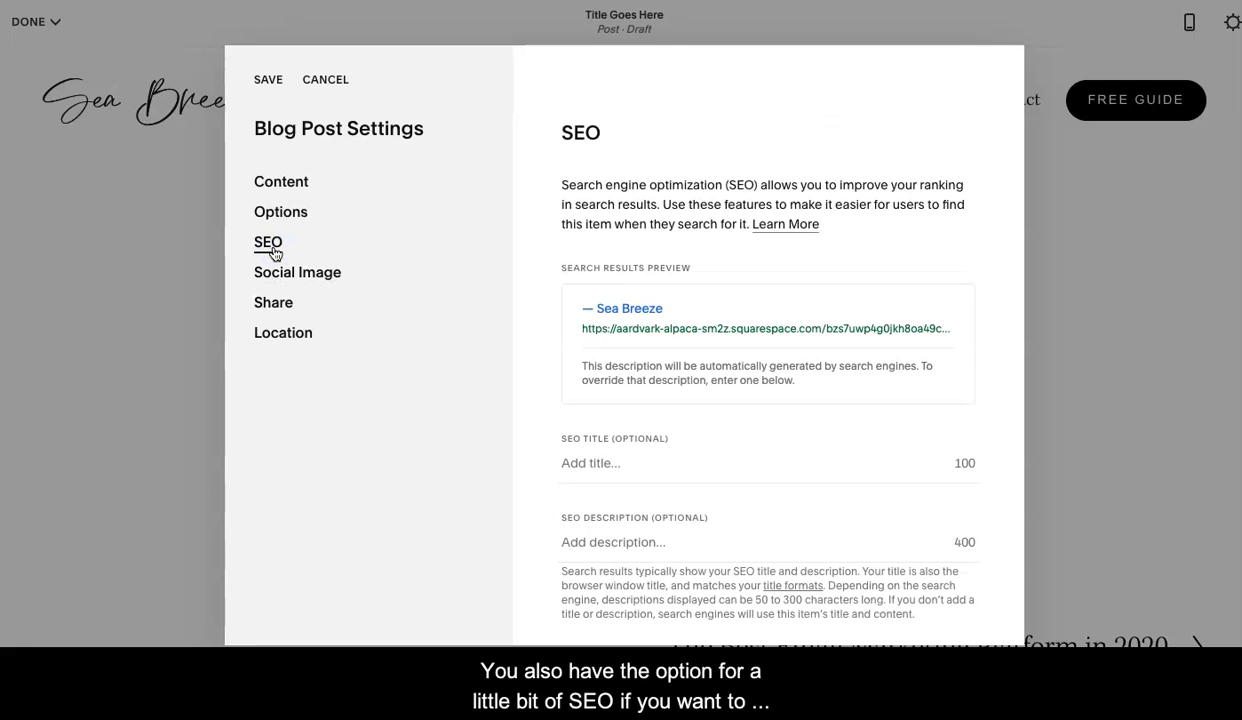
Set the blog post's SEO title to "SEO Optimized Blog Post Title" and leave the SEO description empty
scroll(579, 360, down, 1)
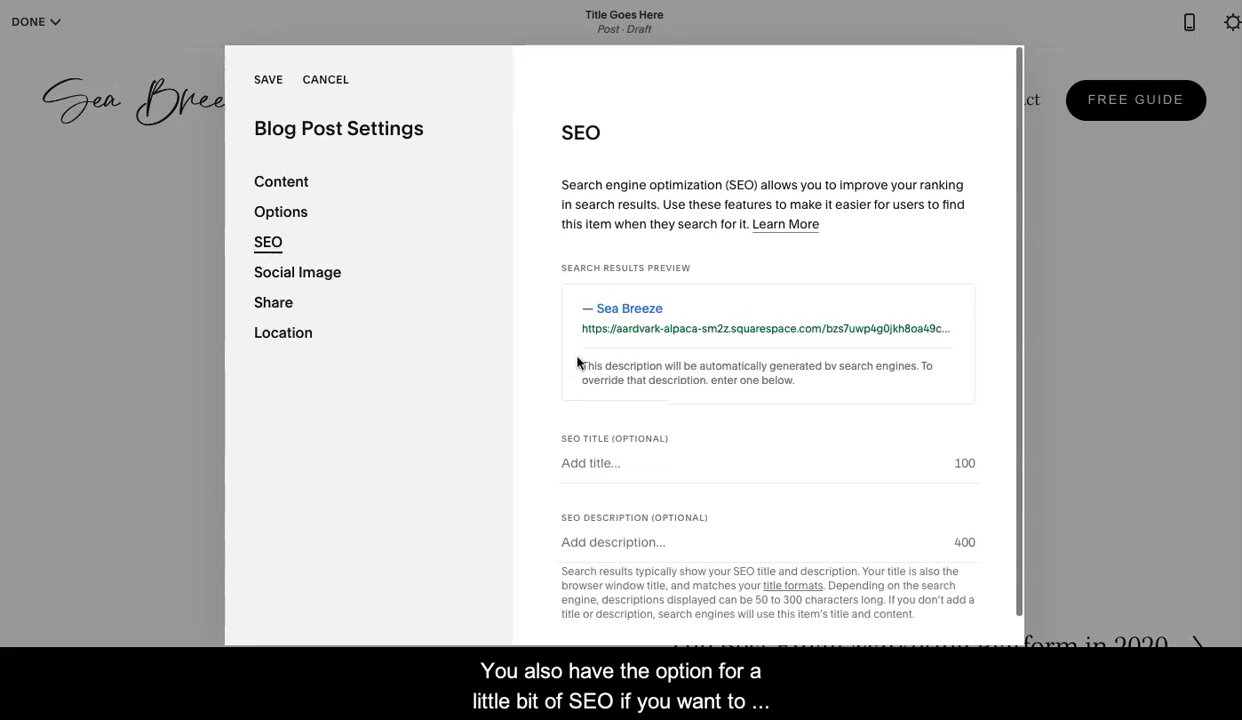
click(580, 434)
text(Blog Post Tie)
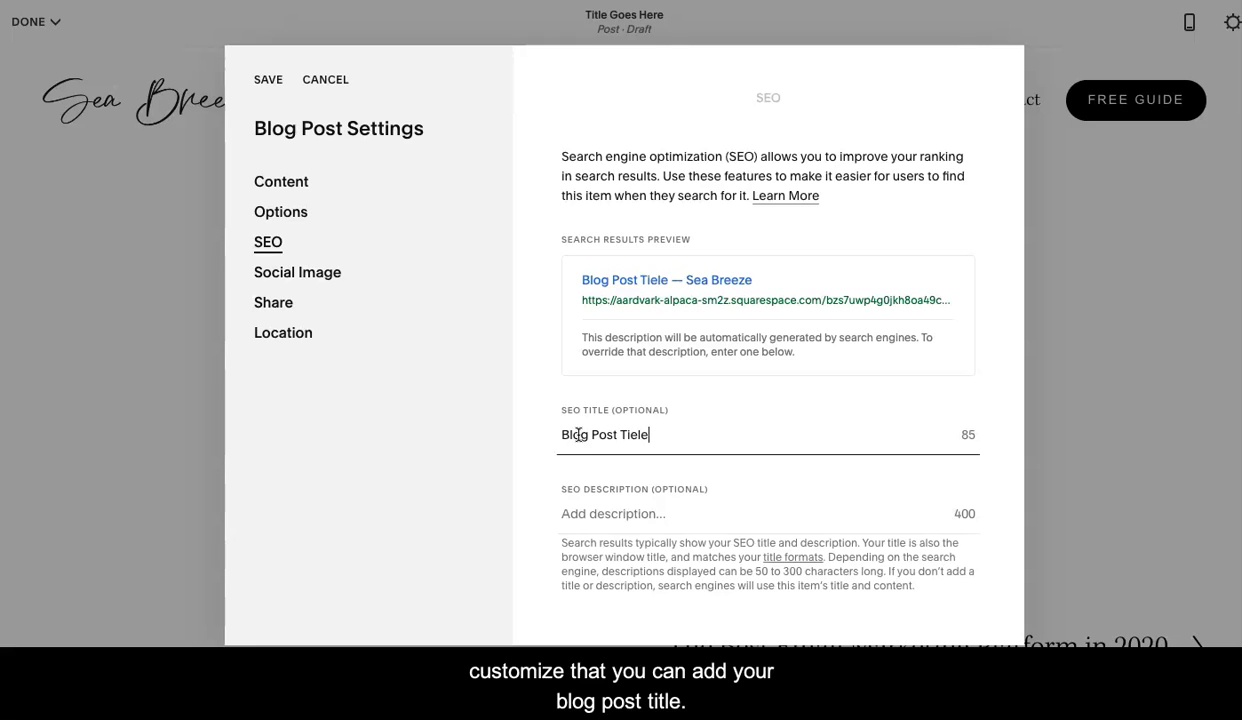
key(BackSpace)
text(tle)
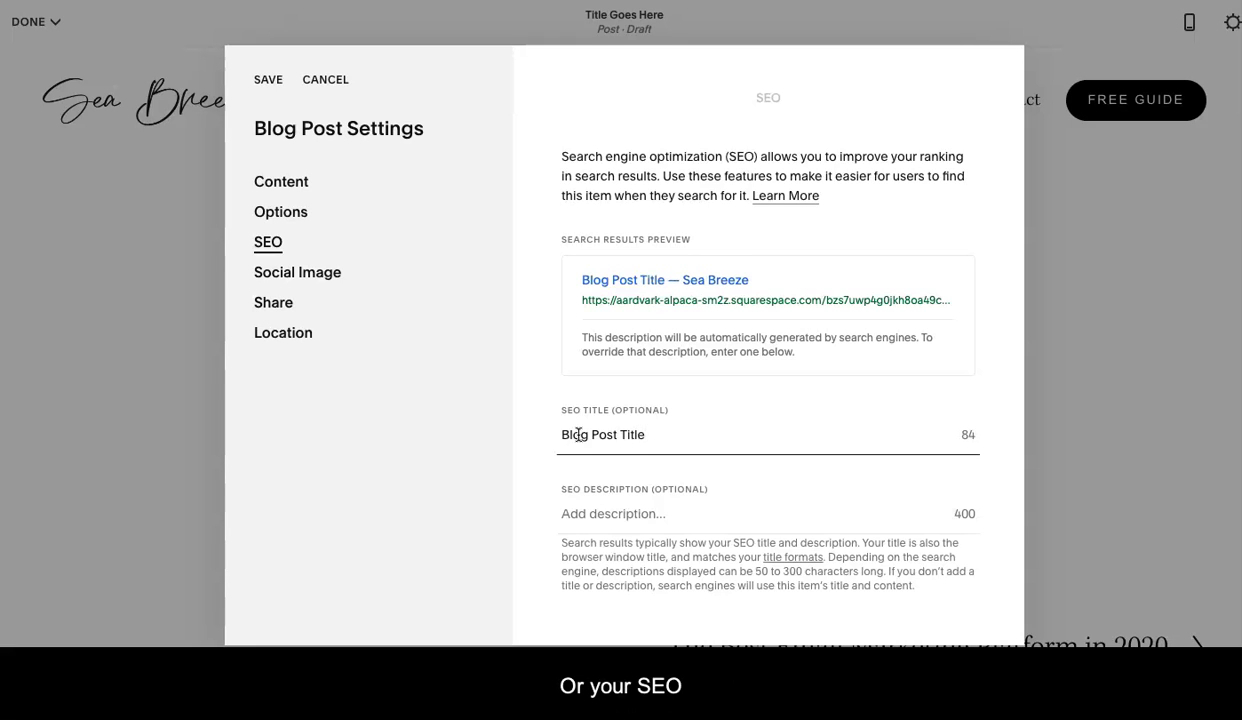
click(560, 436)
text(SEO Optimized)
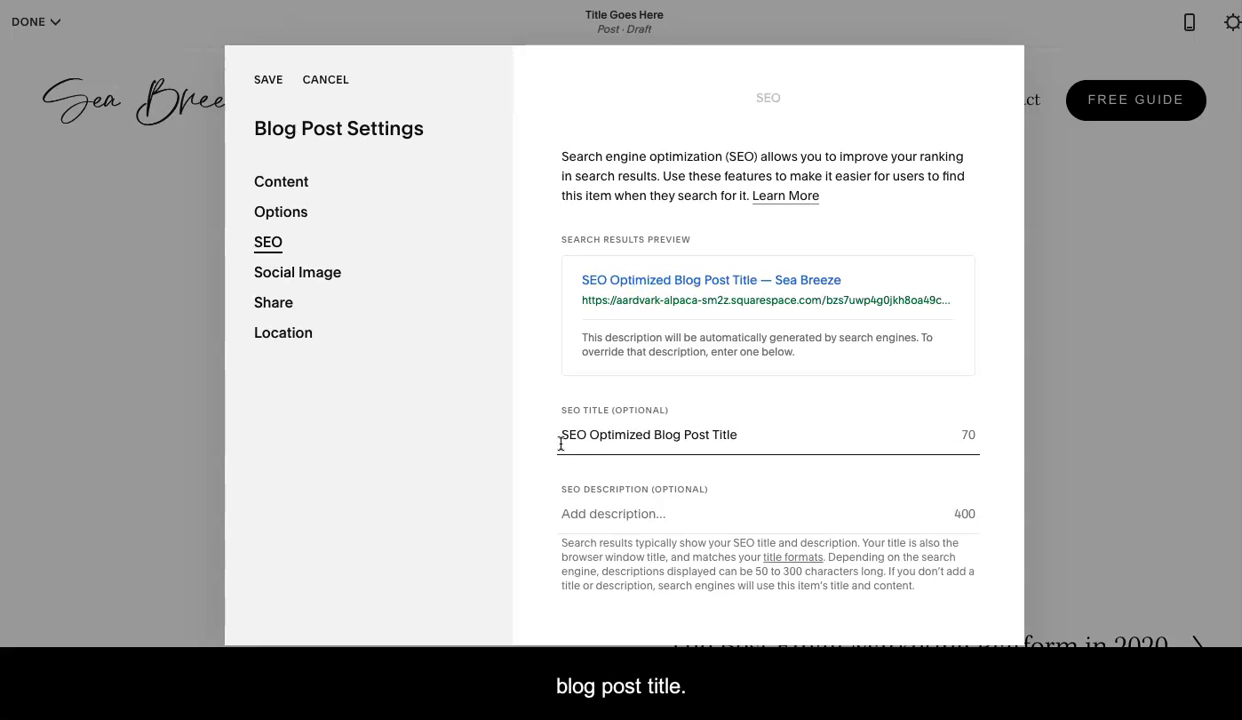
click(580, 513)
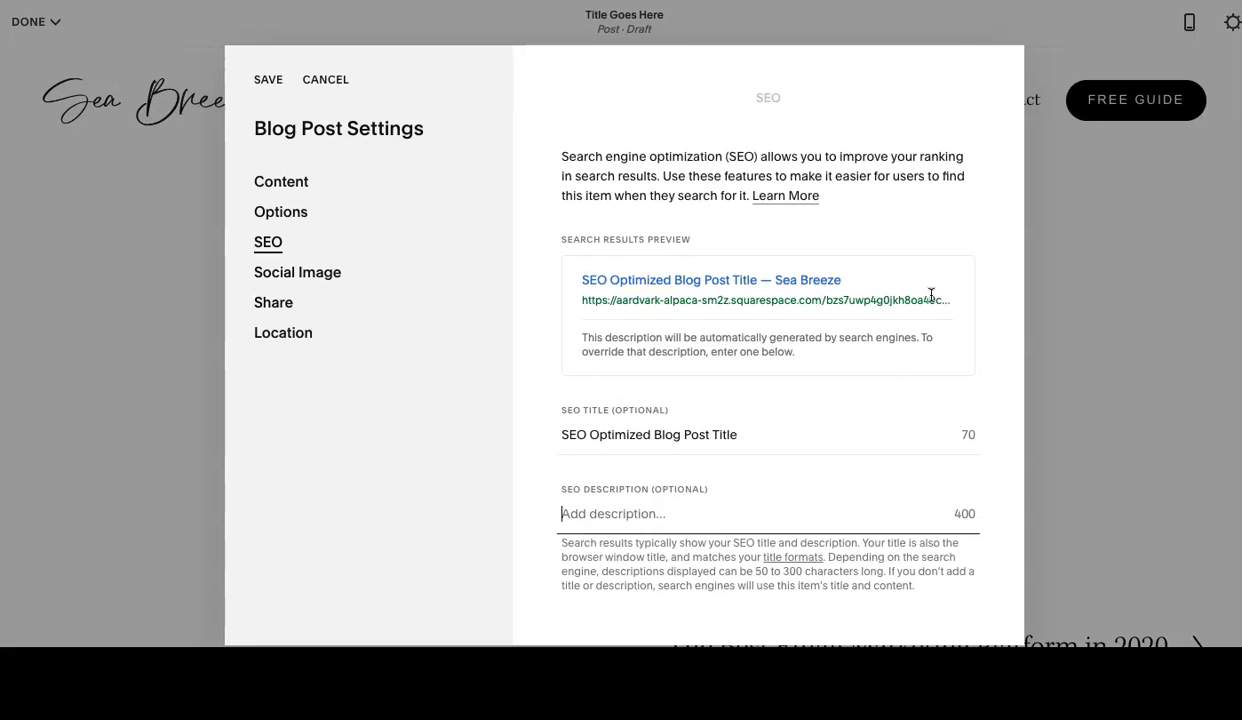
scroll(803, 408, up, 1)
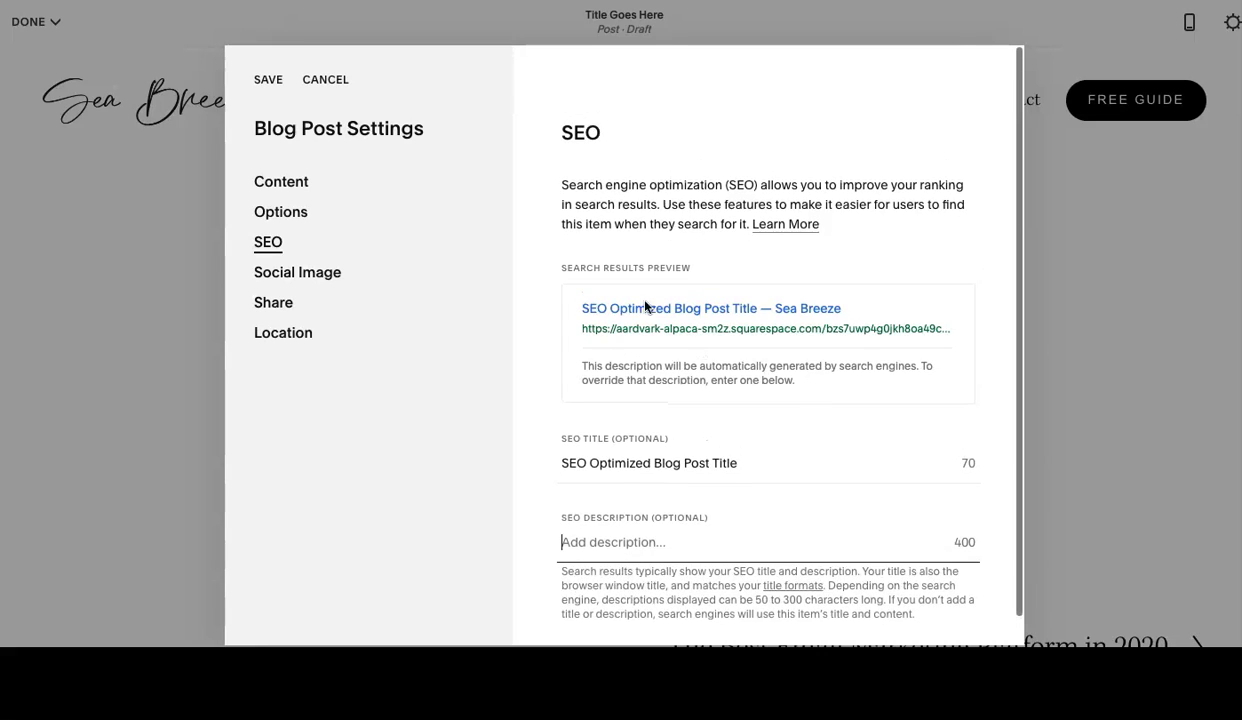
Review the post's Social Image, Share and Location settings, and save the blog post settings from the Content section
click(297, 270)
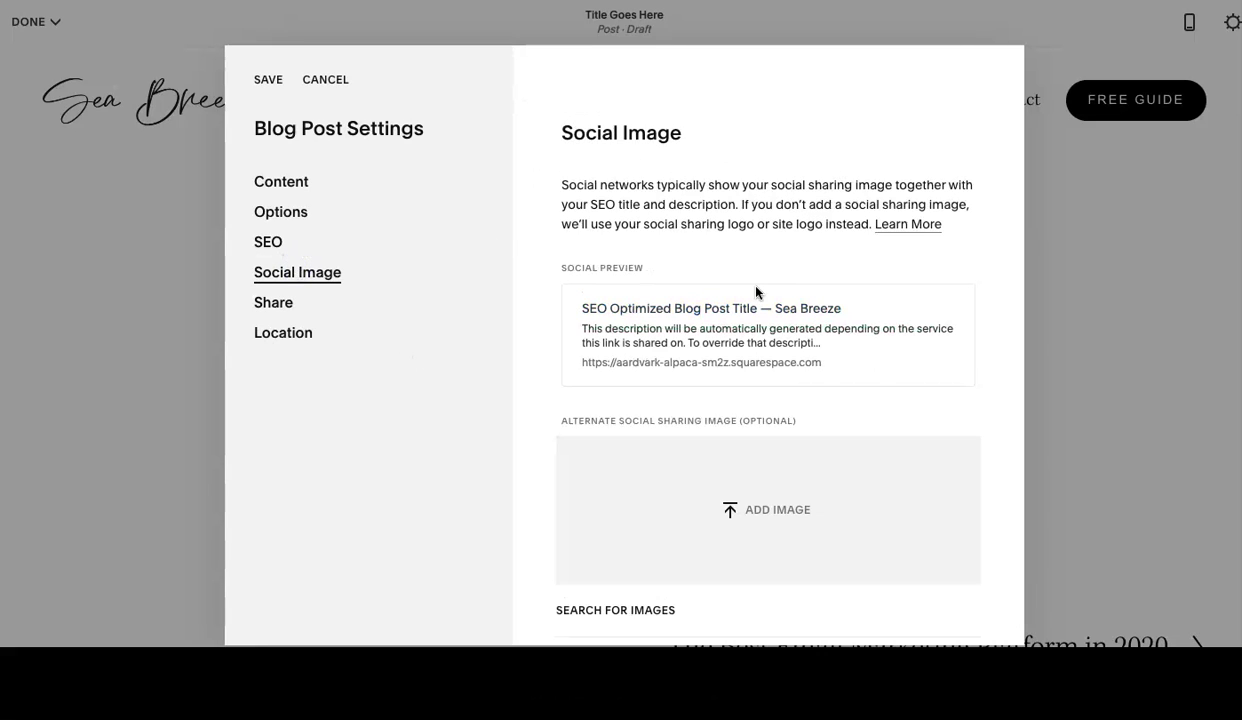
scroll(757, 295, down, 1)
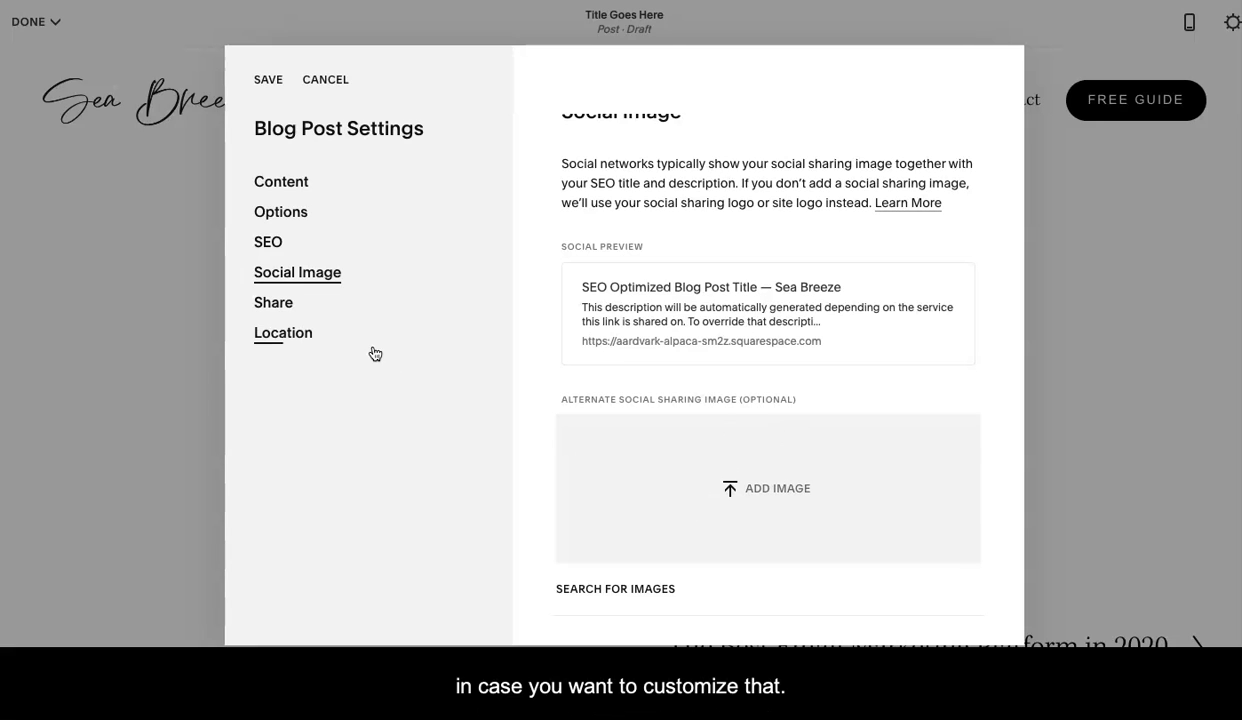
click(309, 310)
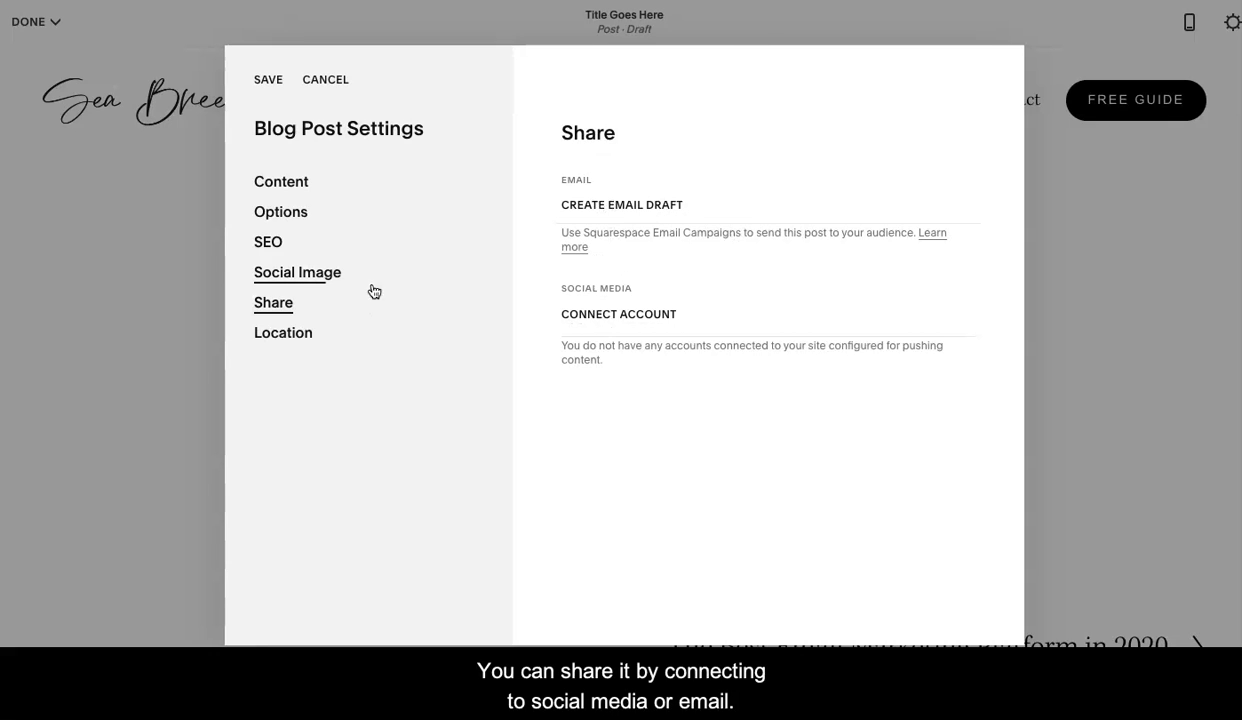
click(278, 330)
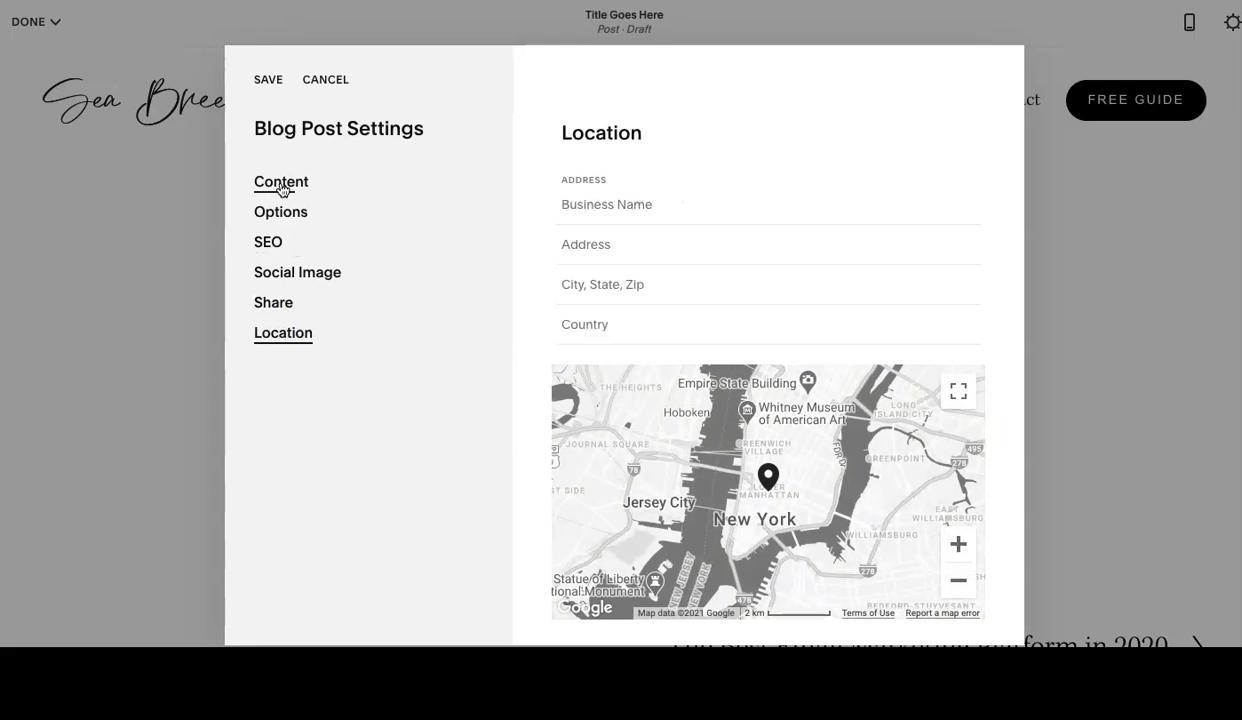
click(282, 184)
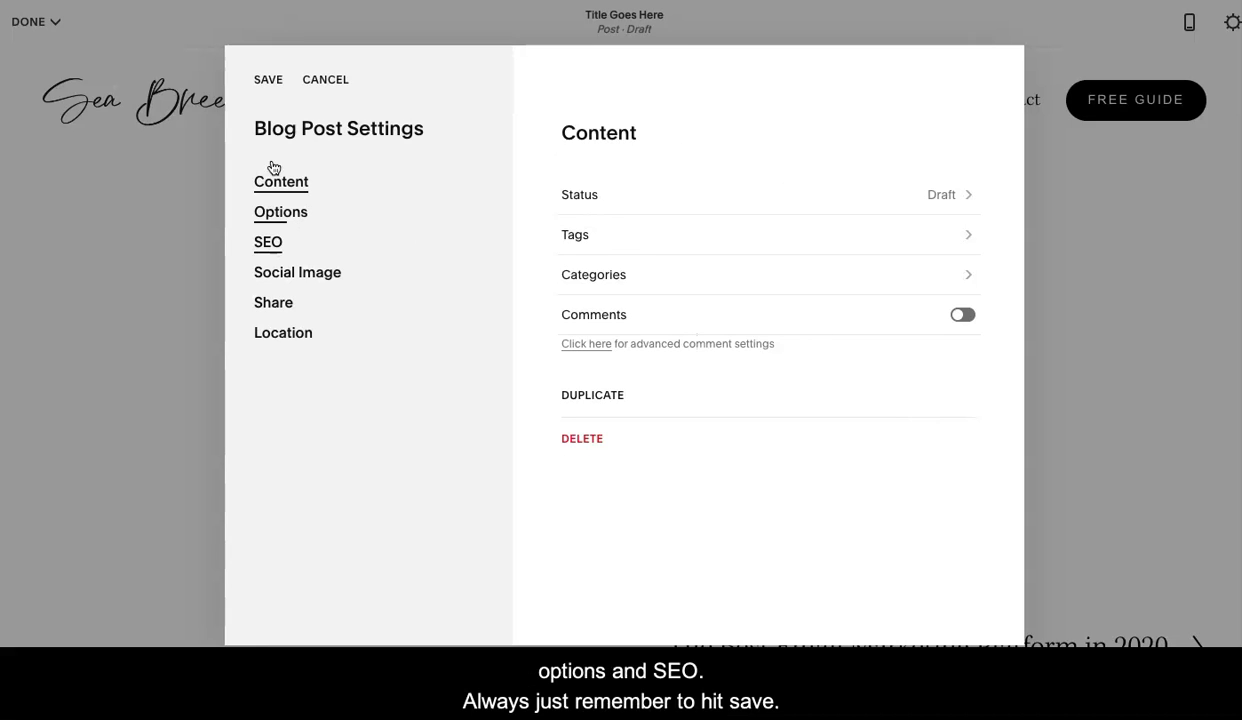
click(272, 82)
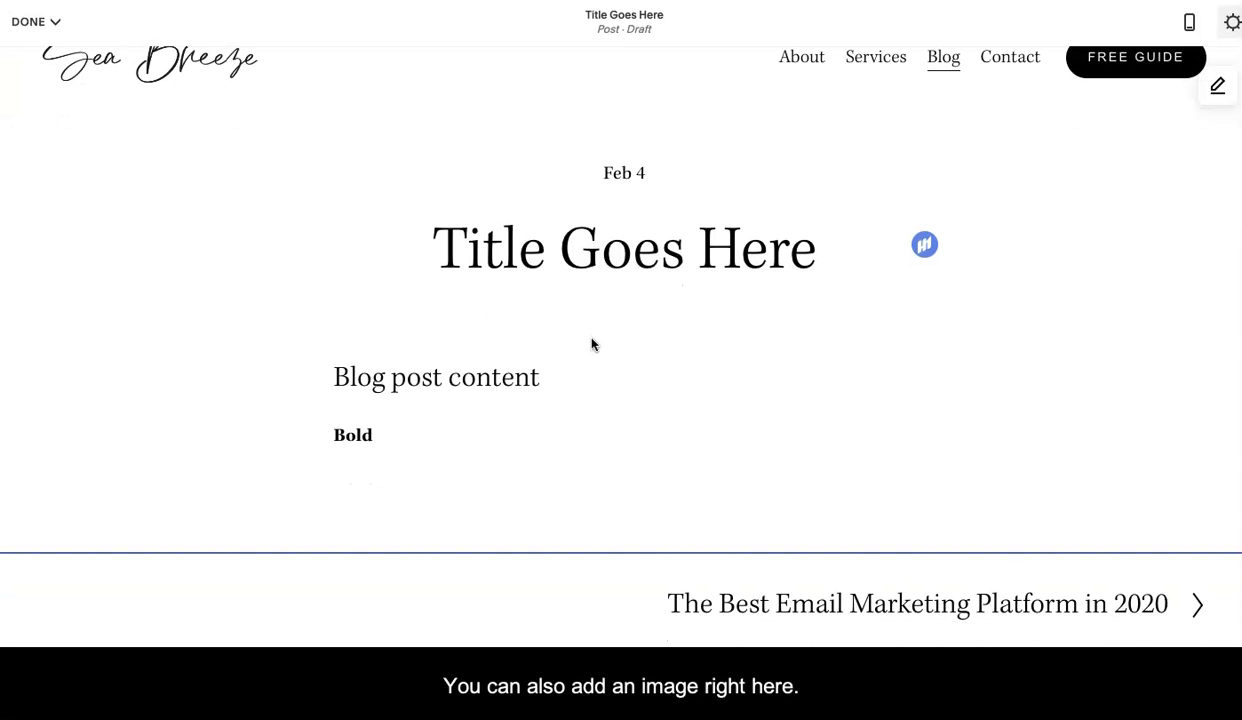
Insert an image block between the post title and text, using the free Unsplash photo of a tent in front of mountains
click(622, 368)
click(1131, 222)
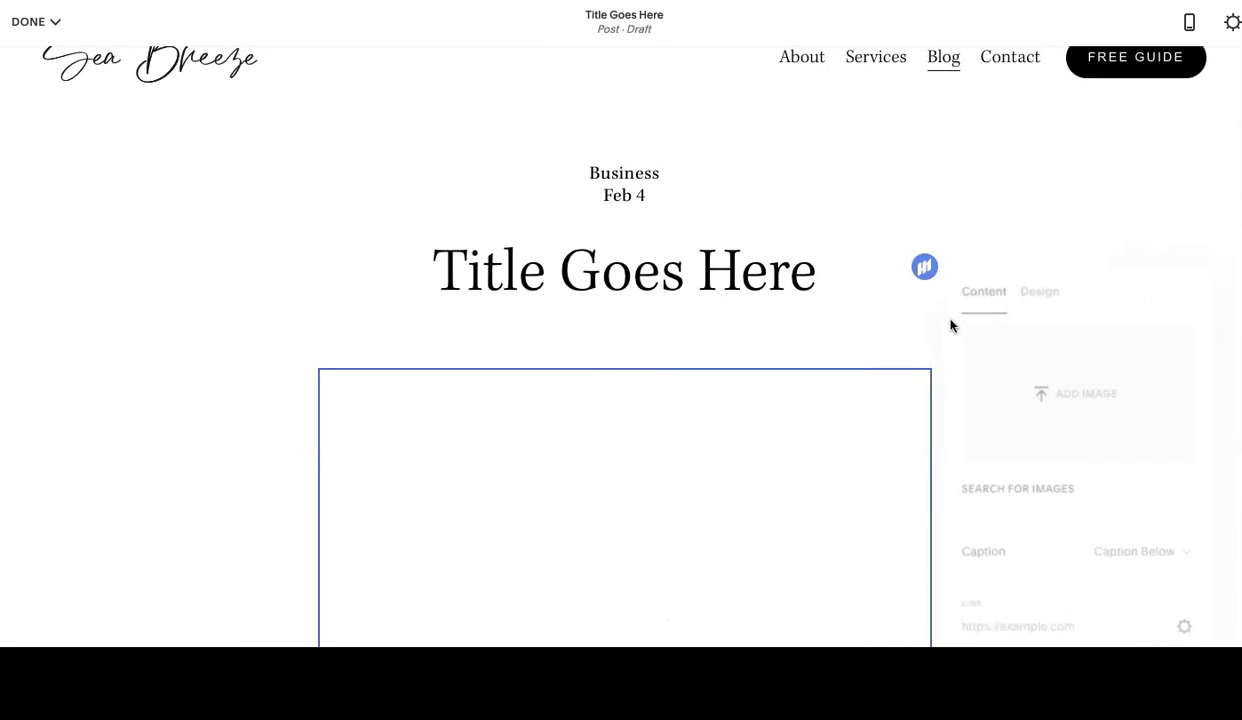
click(1000, 490)
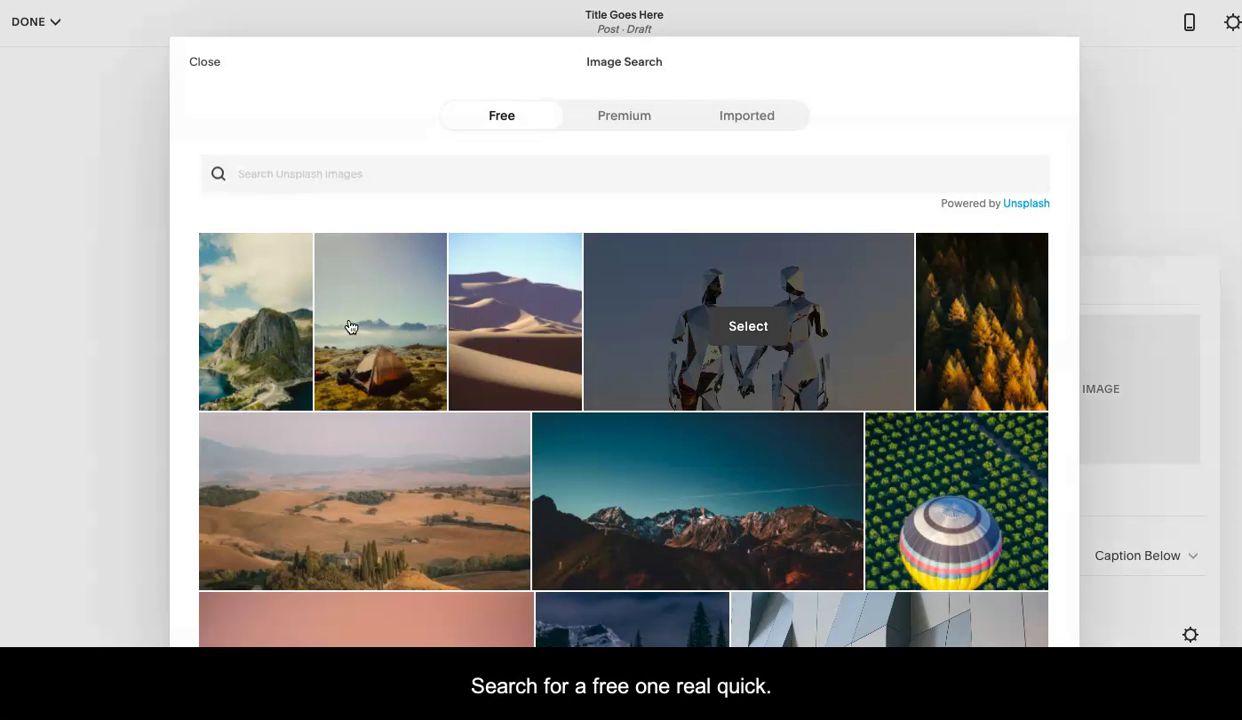
click(350, 320)
click(816, 326)
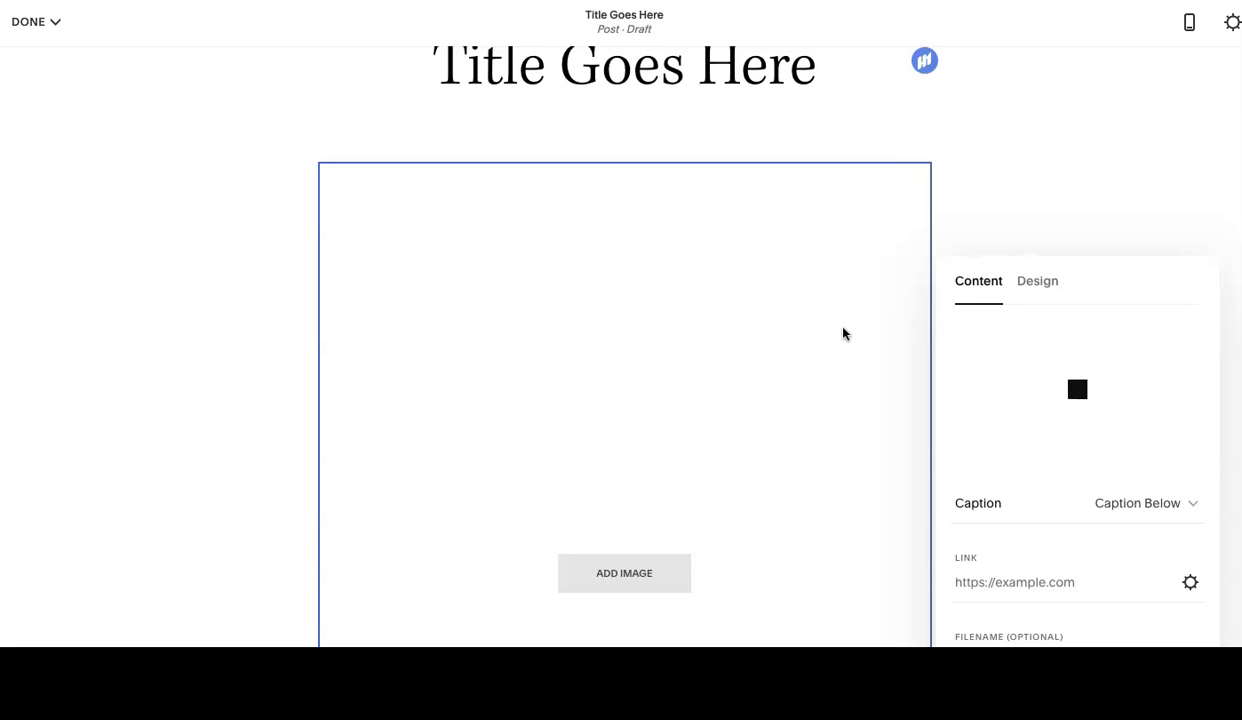
scroll(843, 333, down, 5)
scroll(595, 470, down, 1)
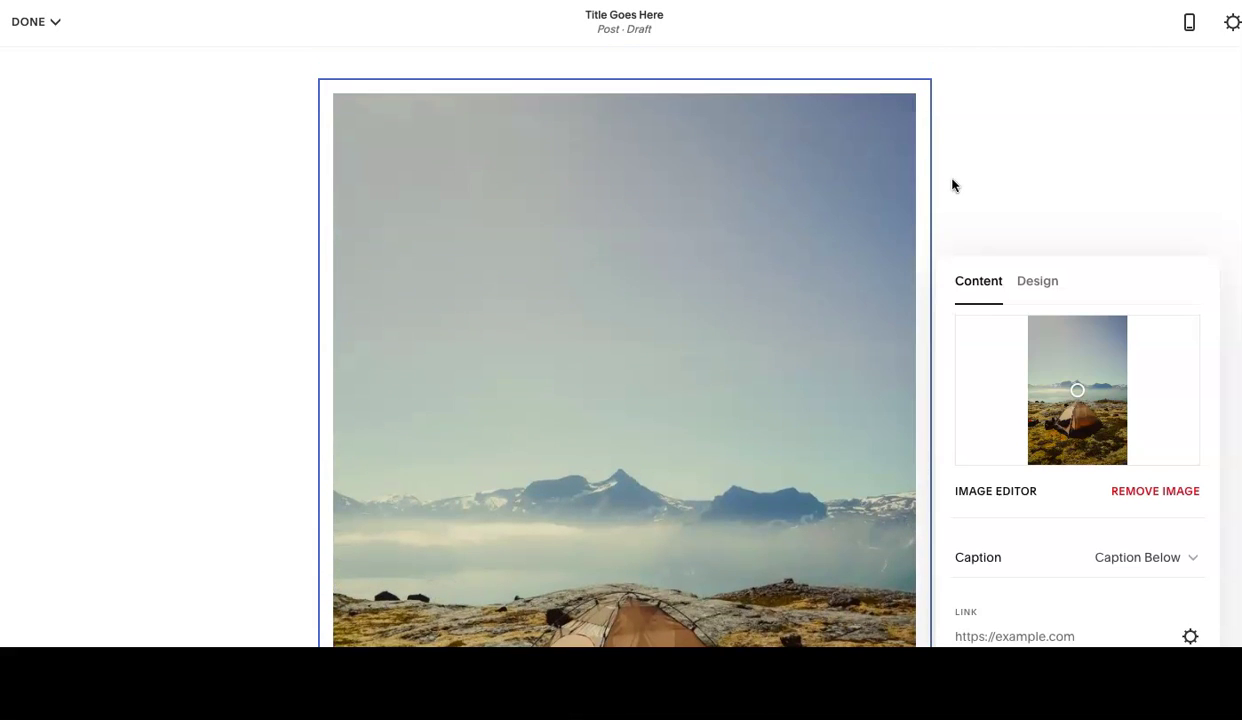
click(953, 181)
Save the post without publishing it and open "Title Goes Here" from the blog's post list
scroll(743, 410, down, 8)
scroll(743, 410, up, 12)
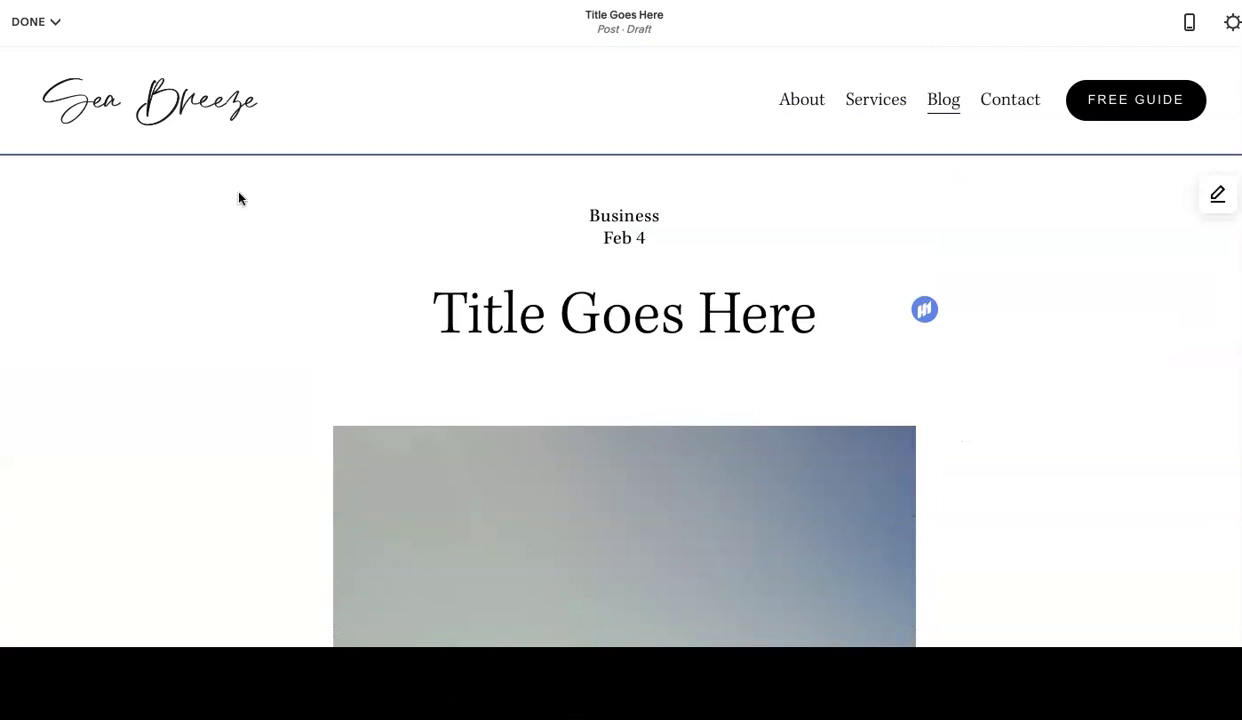
click(54, 24)
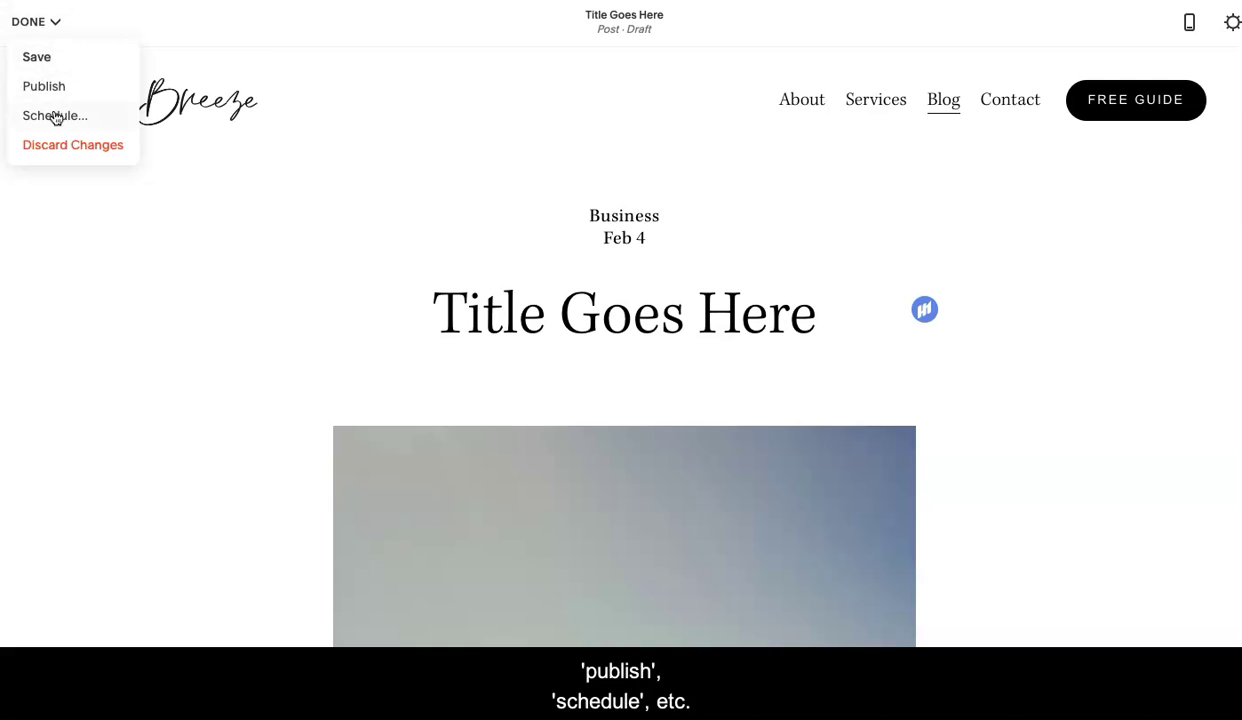
click(40, 56)
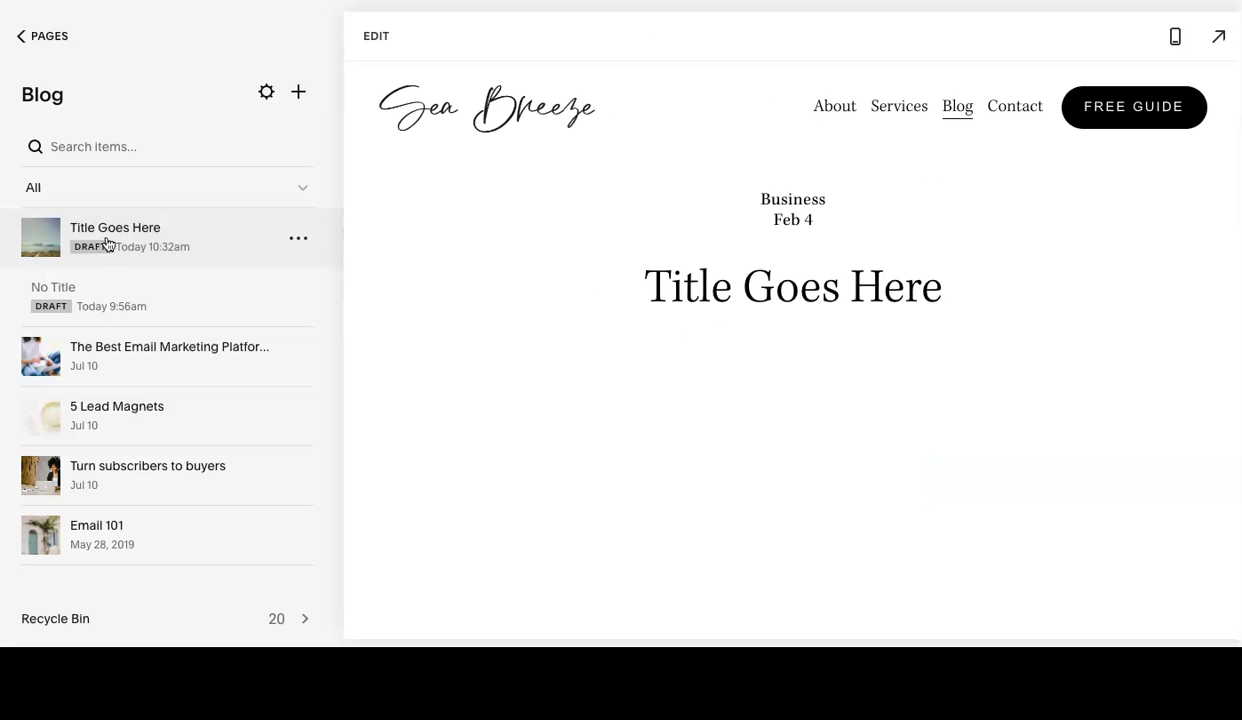
click(137, 226)
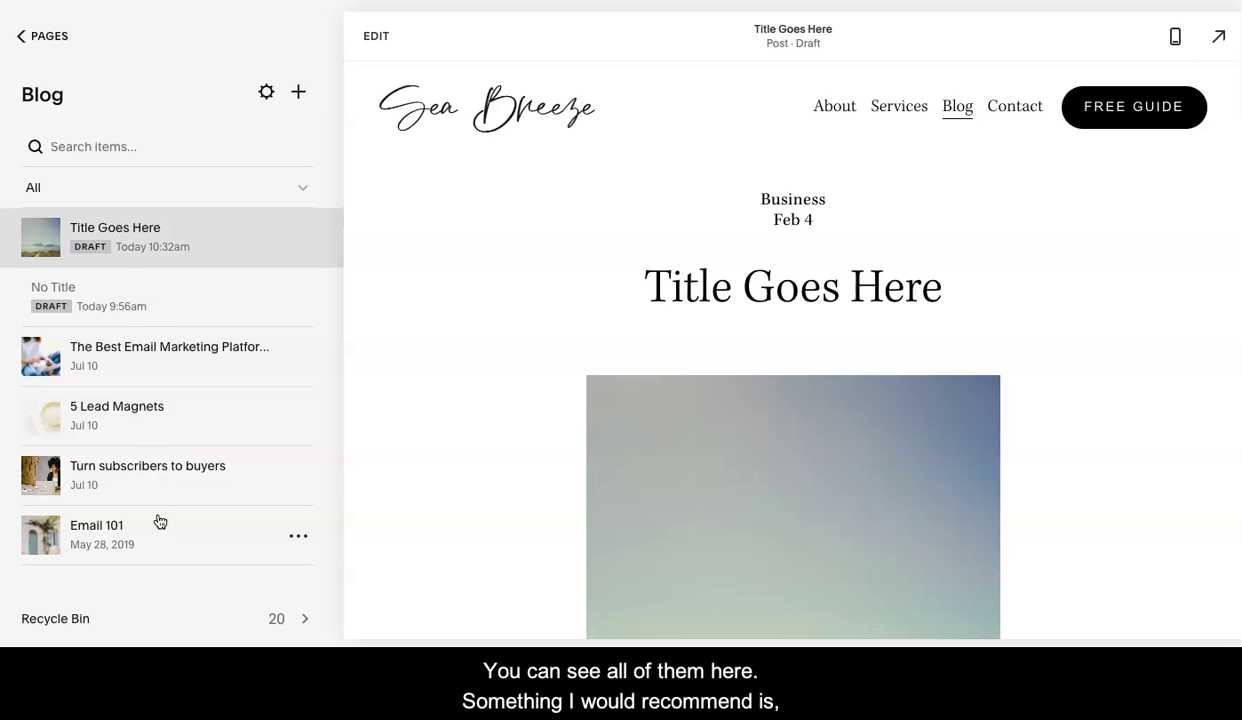
View the "Email 101" post from start to end and duplicate it
click(157, 539)
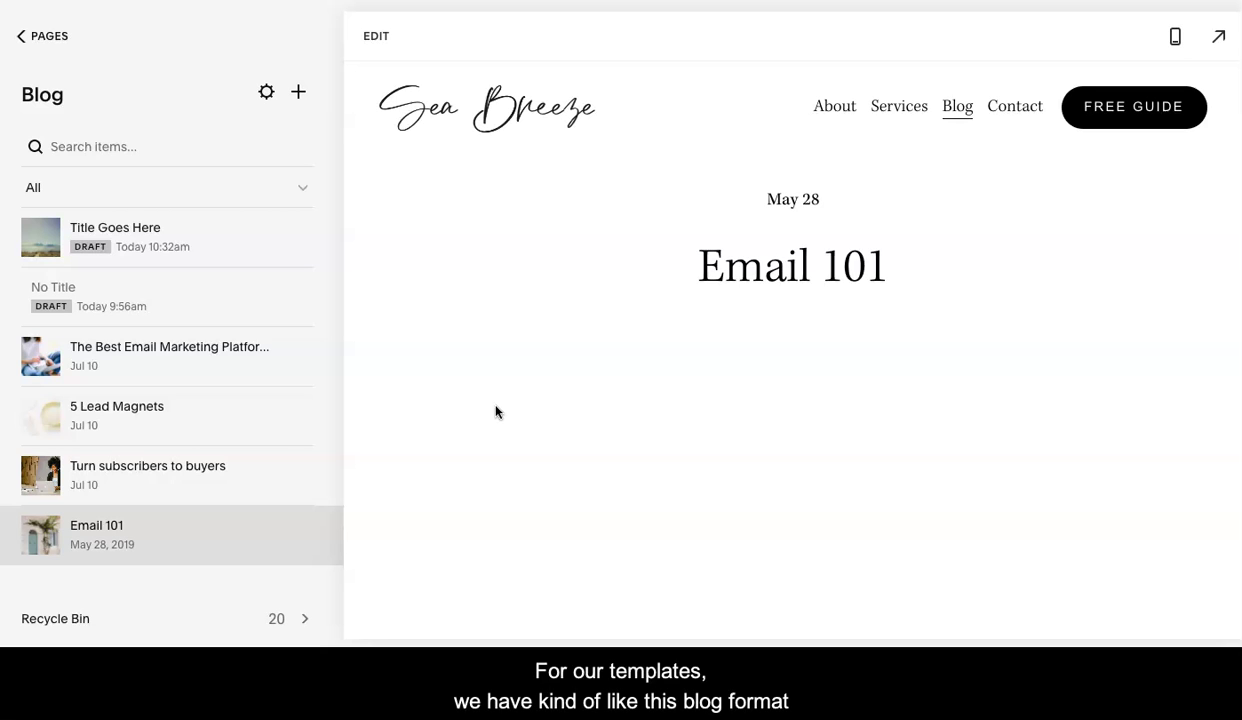
scroll(495, 412, down, 15)
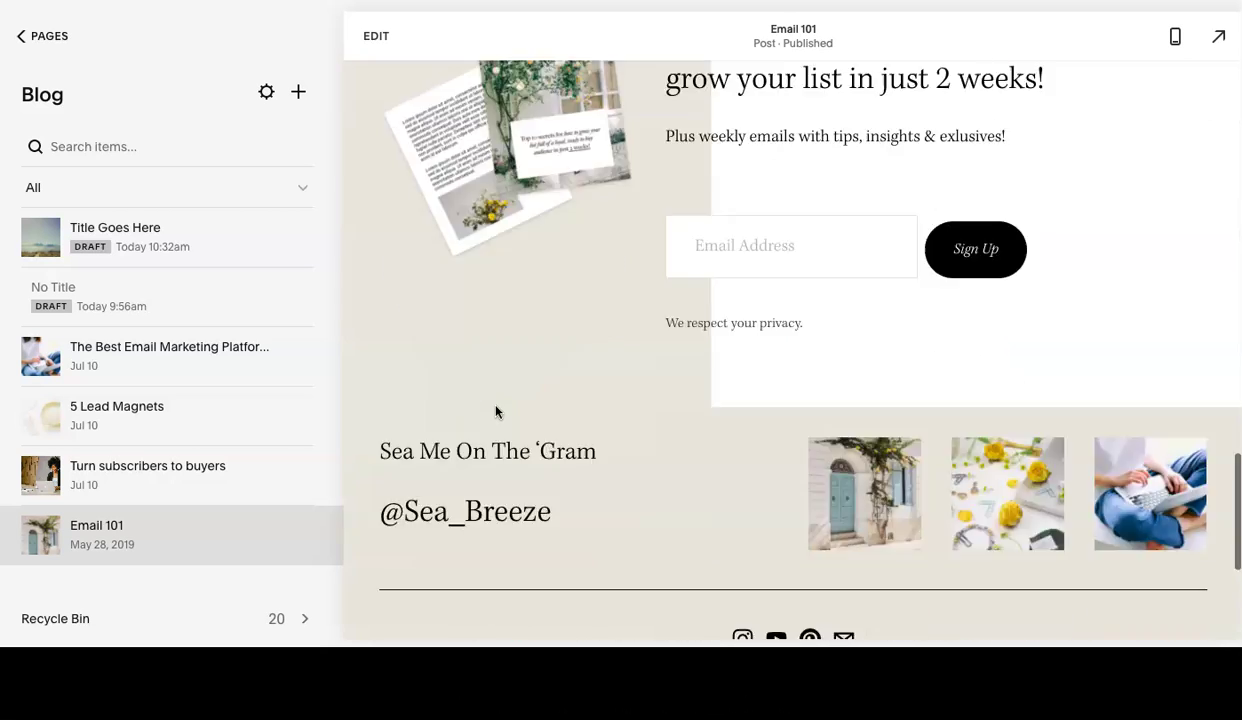
scroll(495, 412, up, 15)
click(306, 538)
click(315, 612)
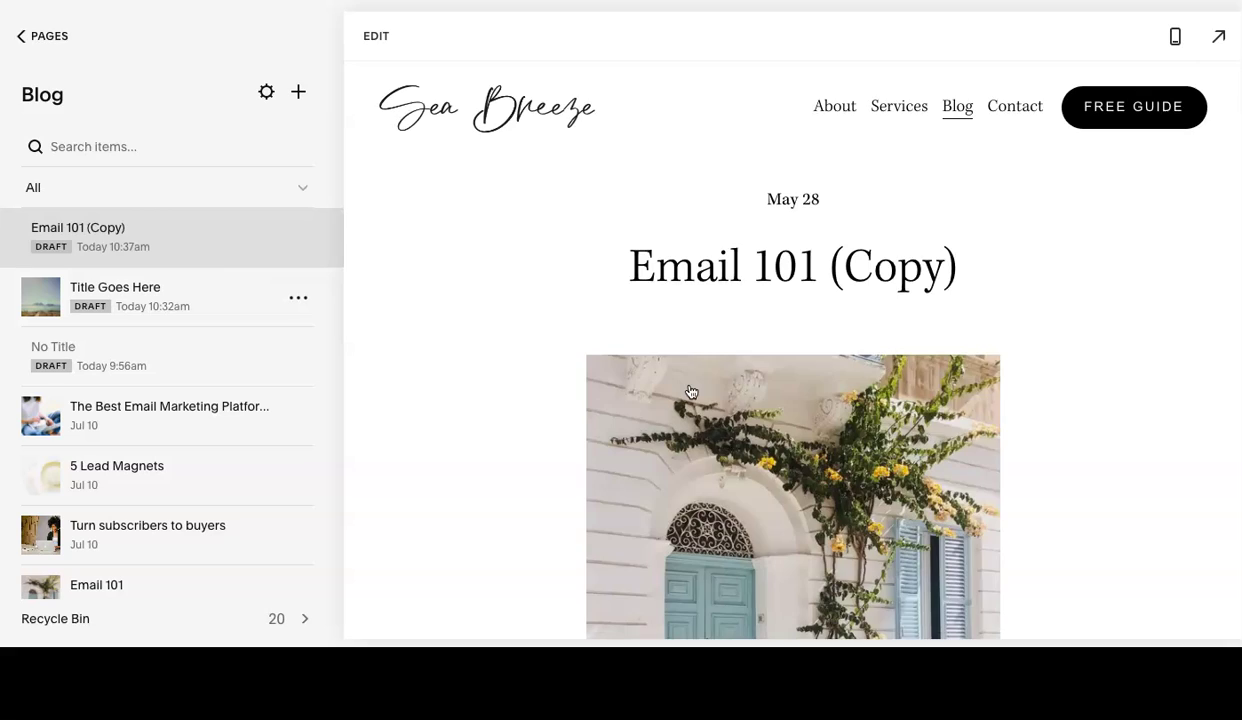
Look through the layout of the duplicated "Email 101 (Copy)" post, from its image to the closing text
scroll(683, 250, down, 5)
scroll(685, 240, down, 6)
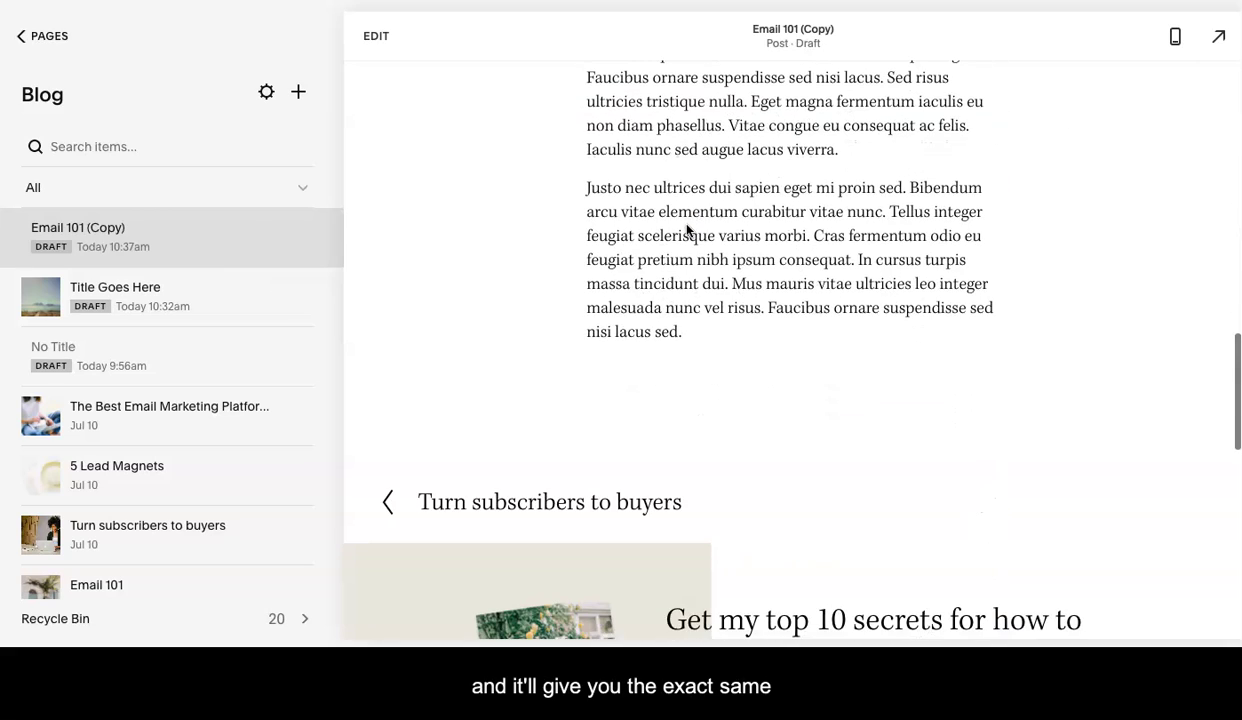
scroll(686, 229, up, 5)
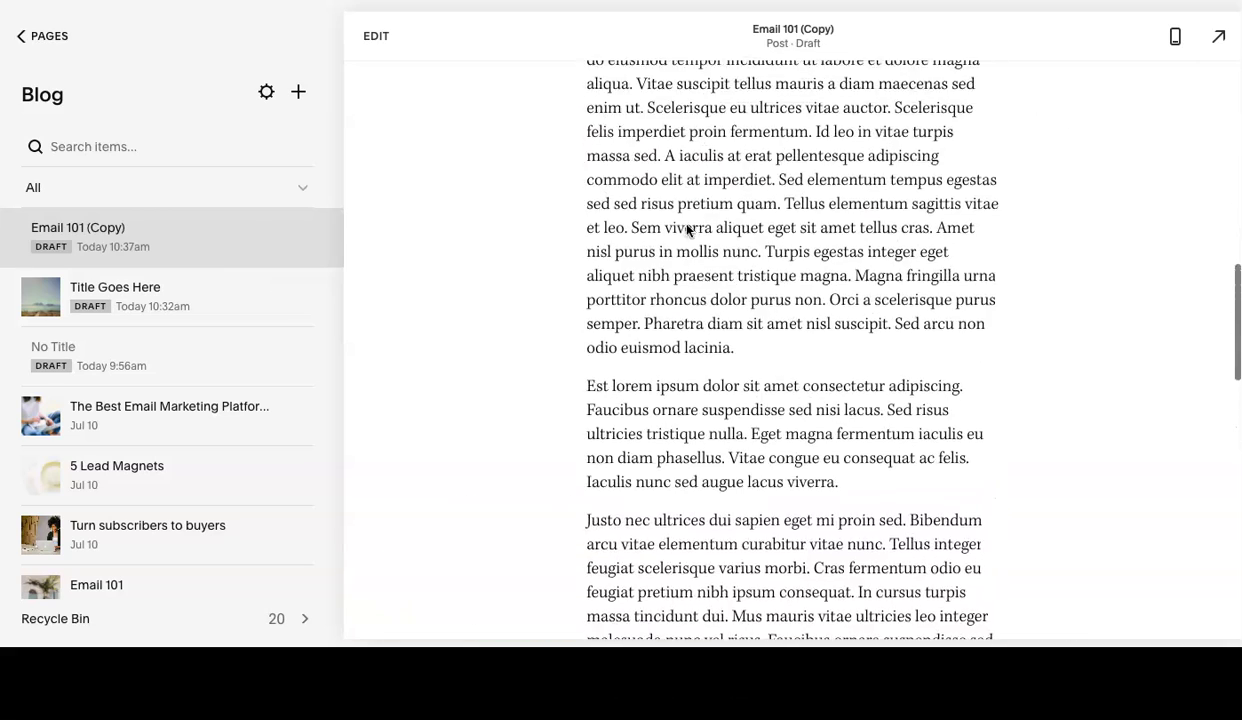
scroll(686, 230, up, 5)
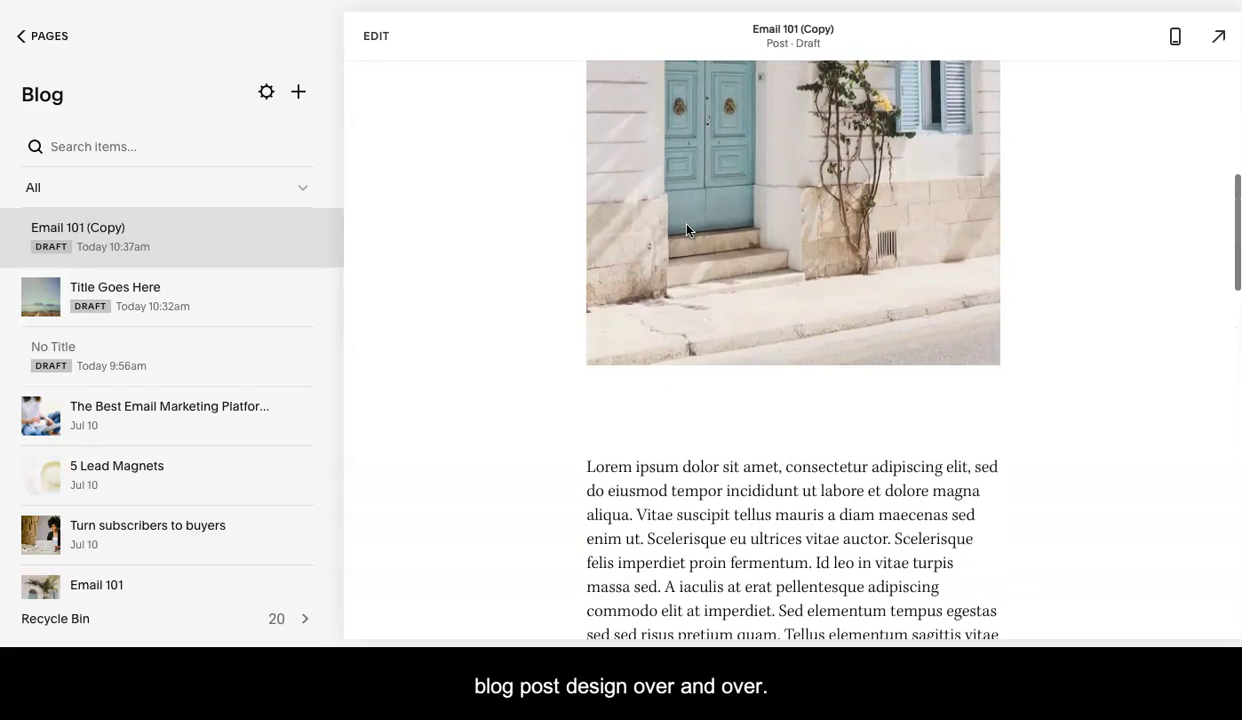
scroll(686, 230, up, 5)
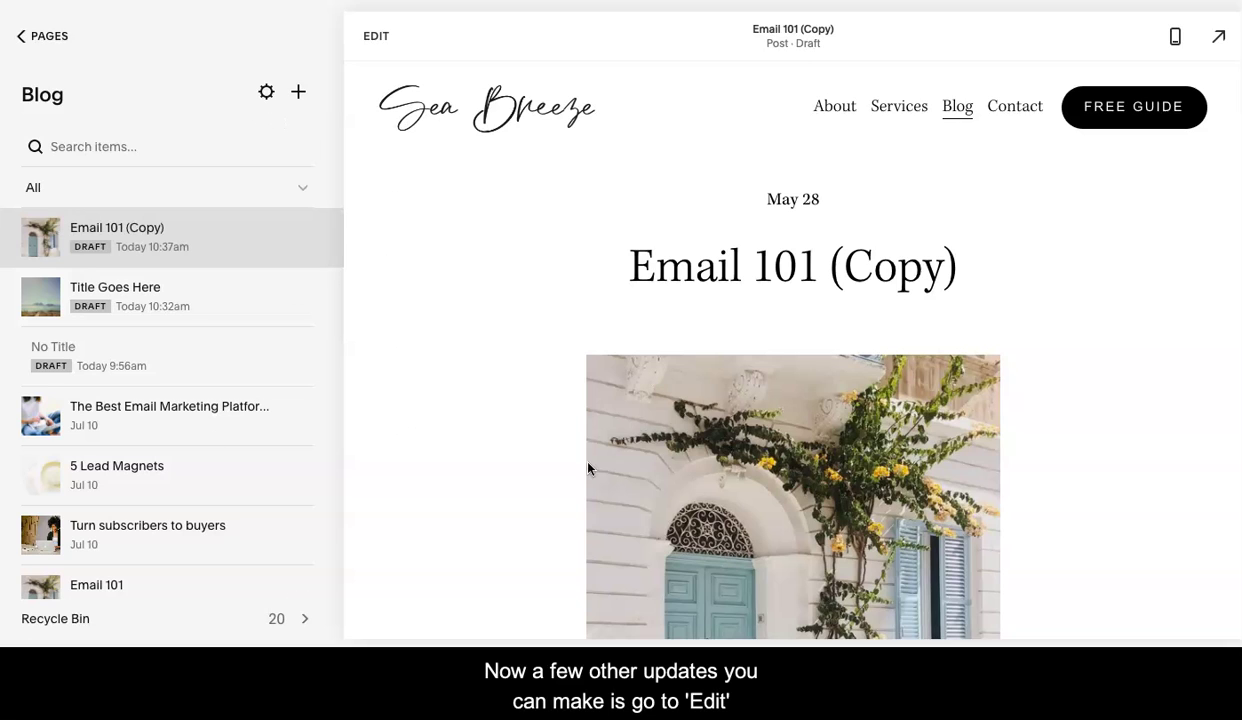
Start editing "Email 101 (Copy)" and set the custom content width in the blog post section's format to 58
click(379, 48)
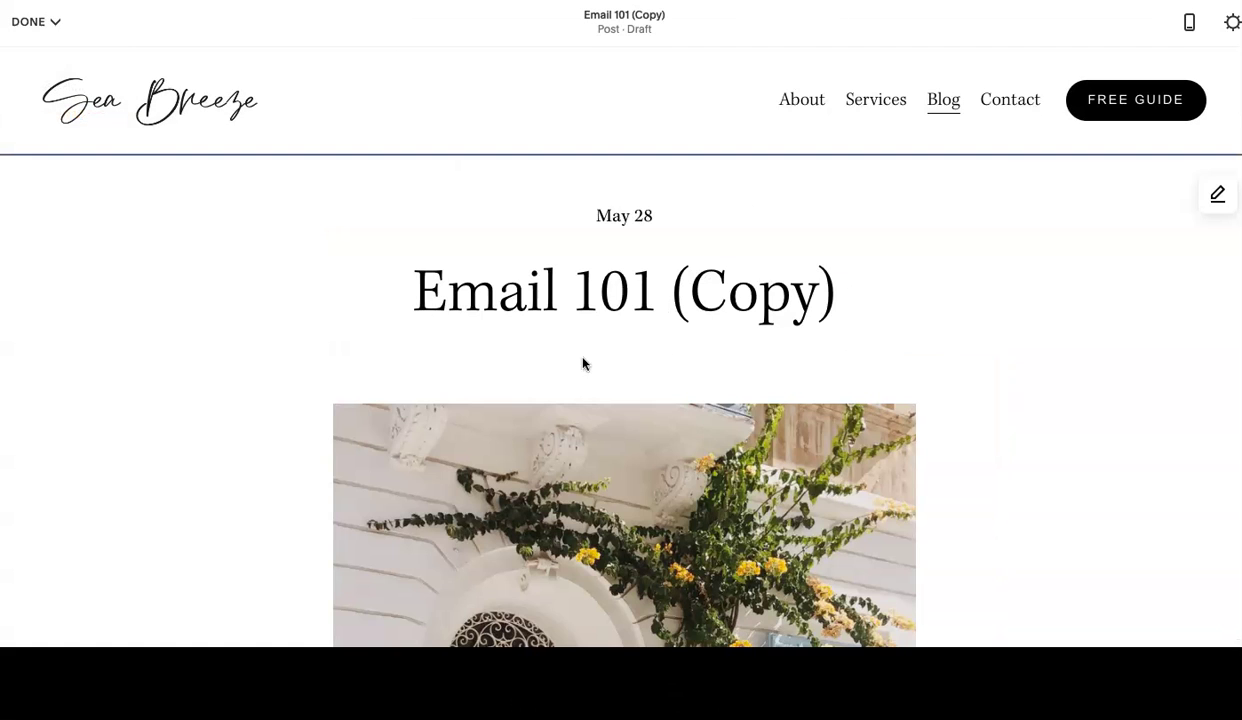
click(1217, 200)
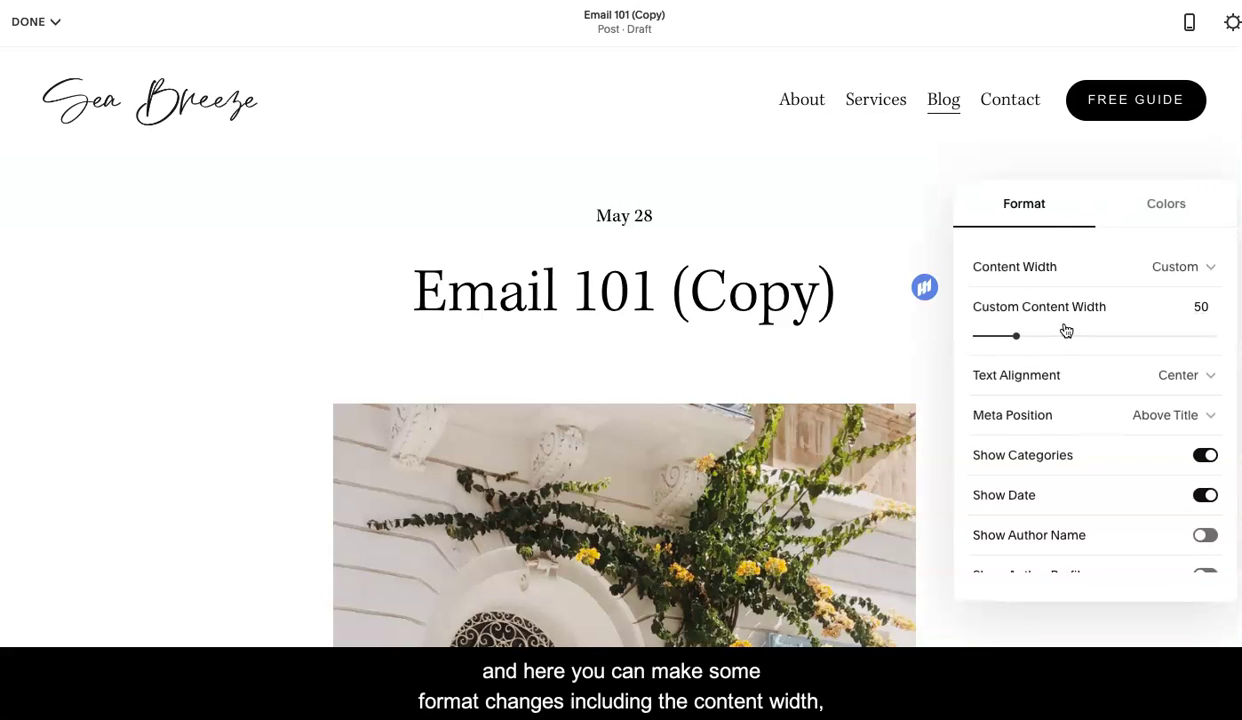
drag(1015, 334, 1046, 335)
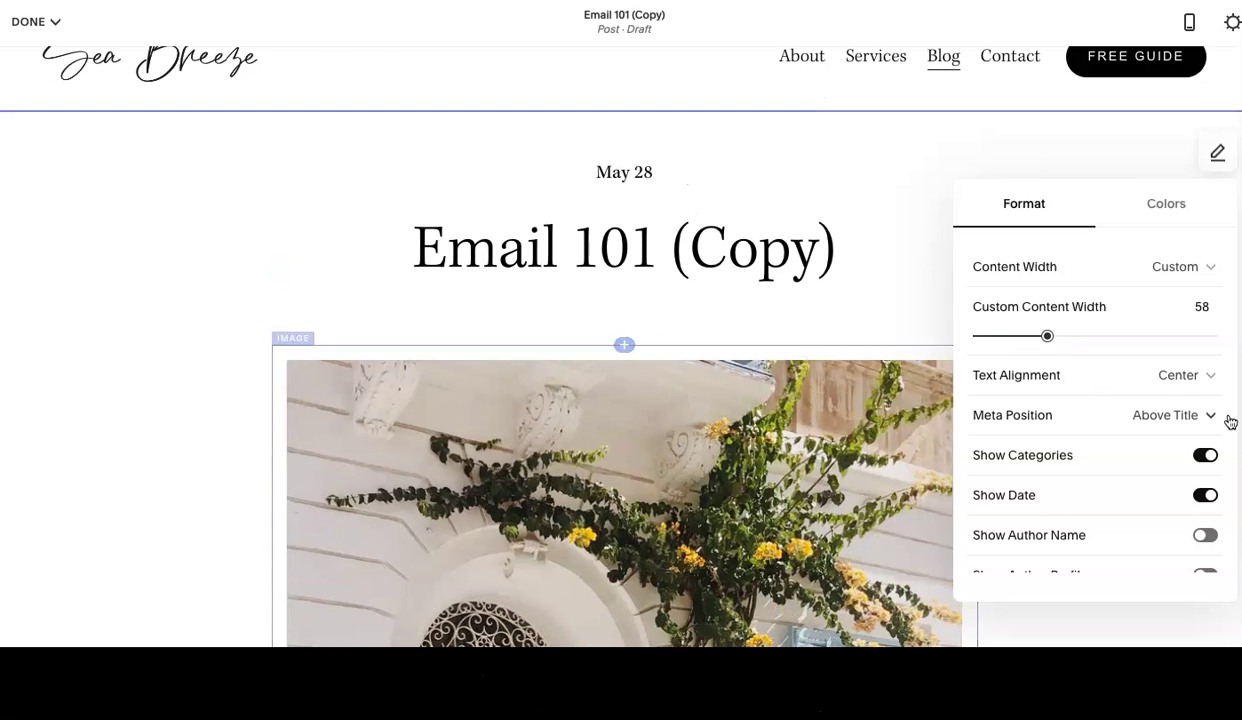
Turn the display of the post's date and categories off and back on
scroll(1172, 390, down, 1)
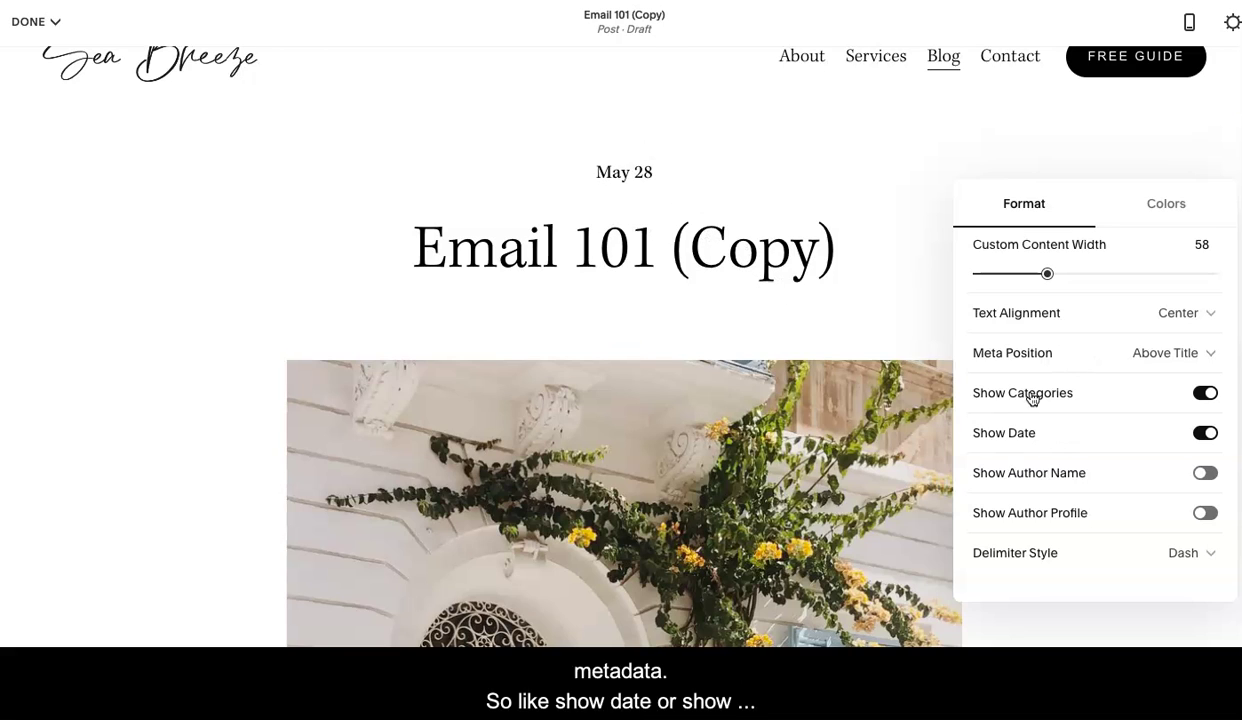
click(1210, 435)
click(1207, 395)
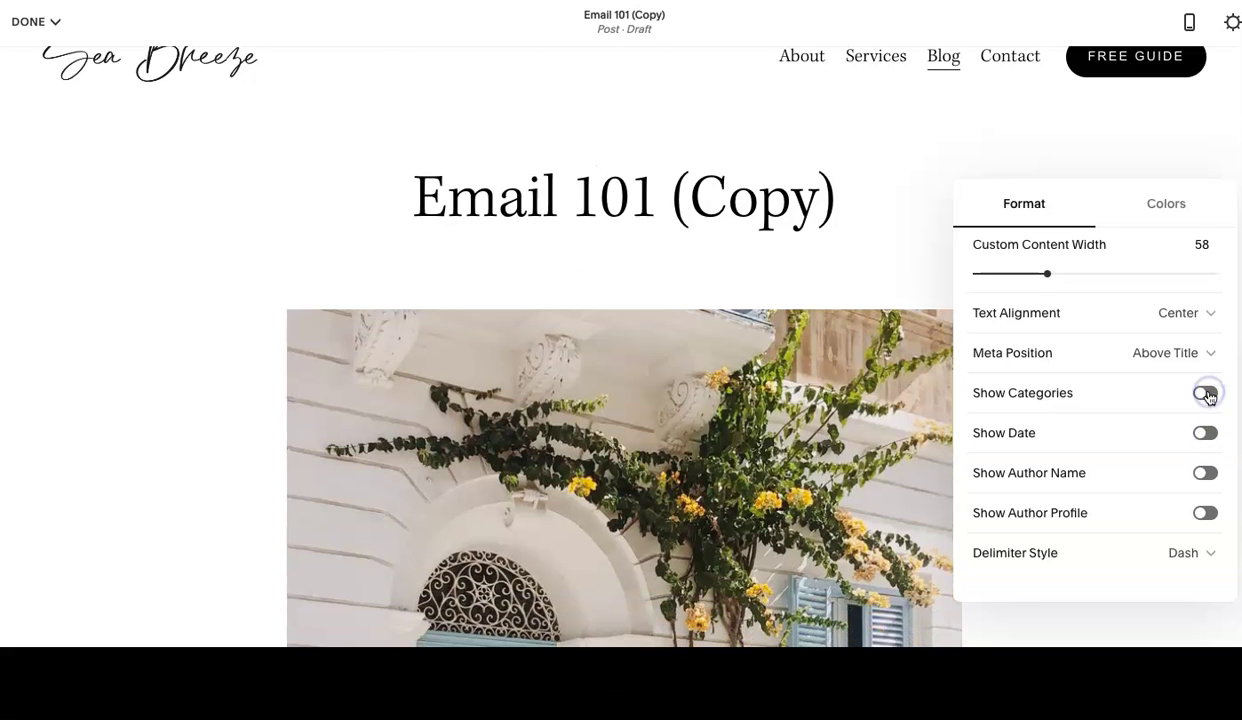
click(1207, 394)
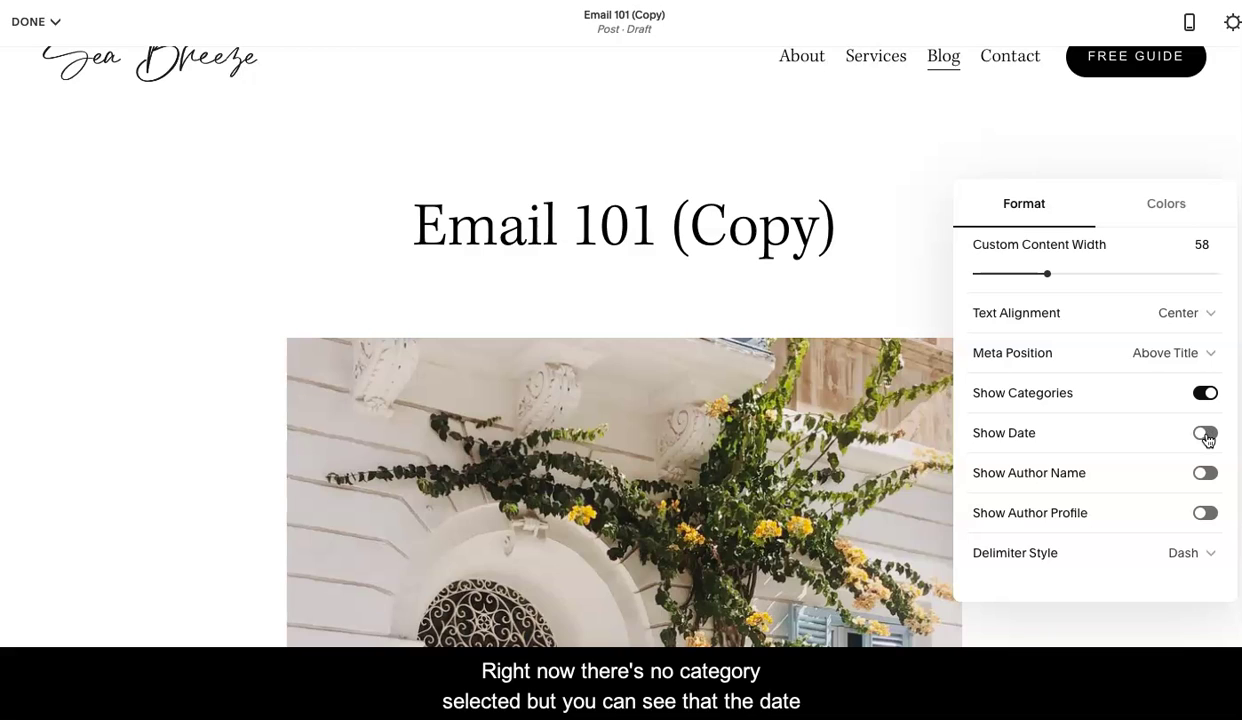
click(1207, 436)
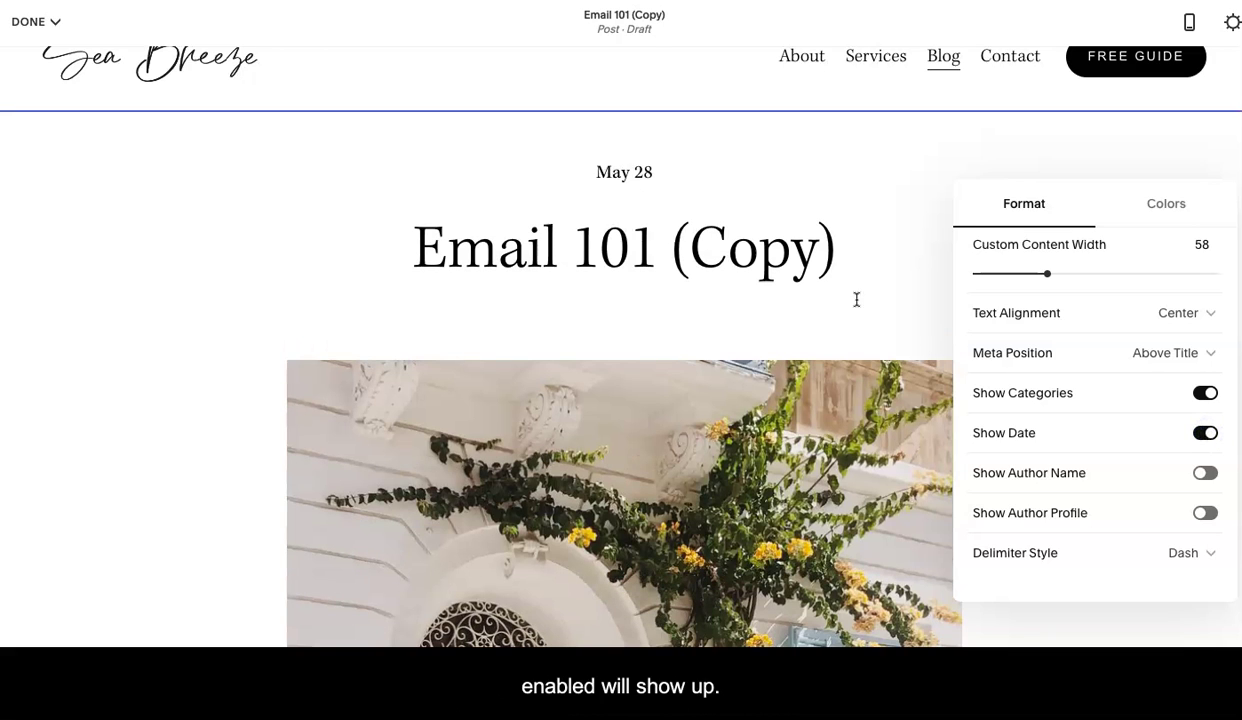
Set the meta position in the blog post section's format to Below Title
click(1197, 362)
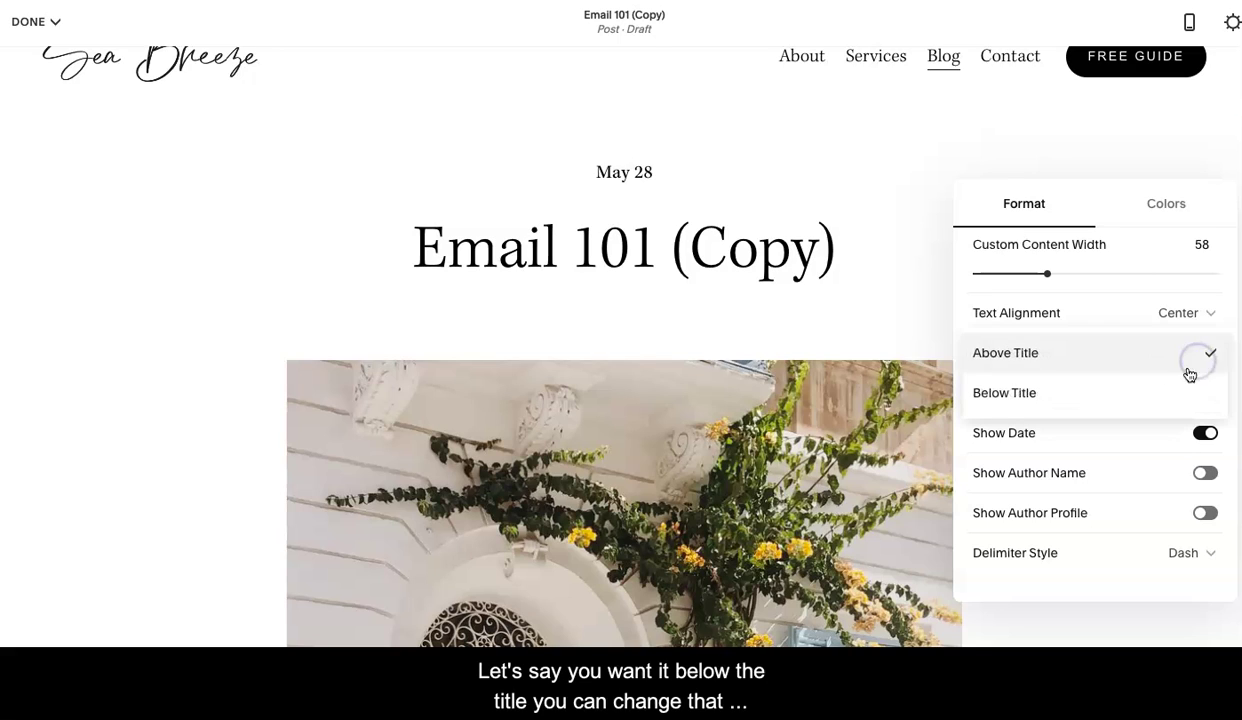
click(1150, 402)
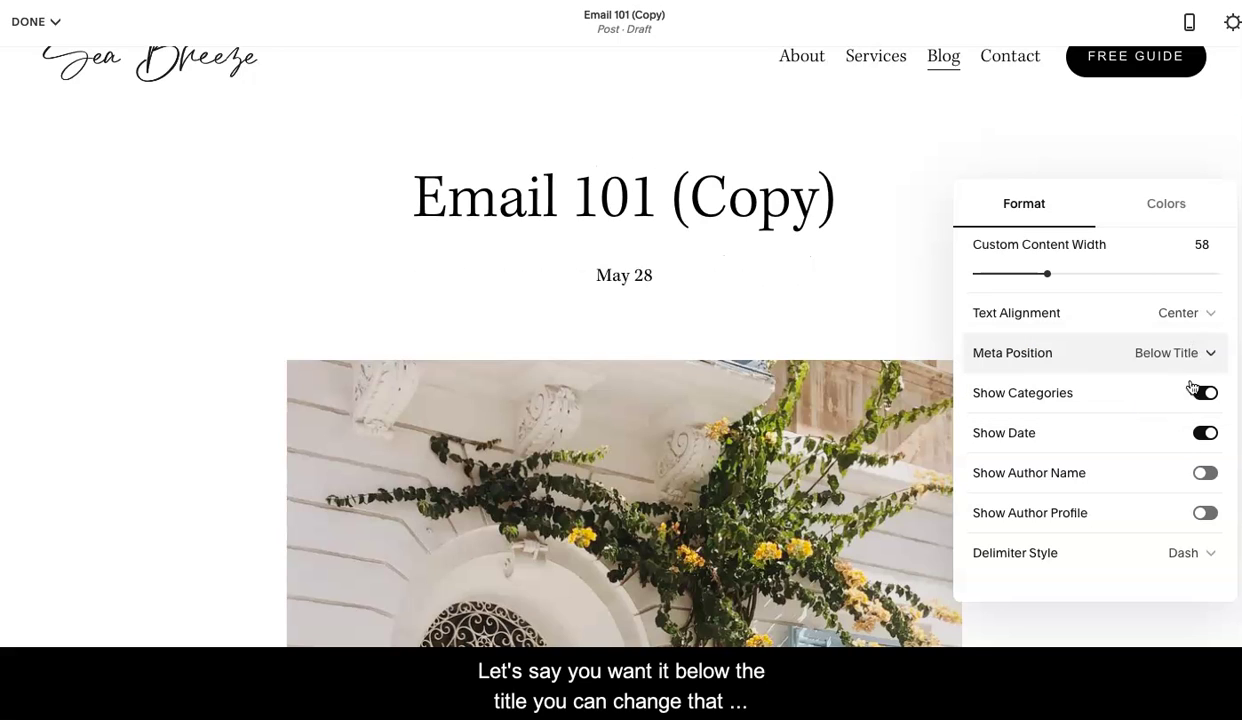
scroll(1160, 445, down, 1)
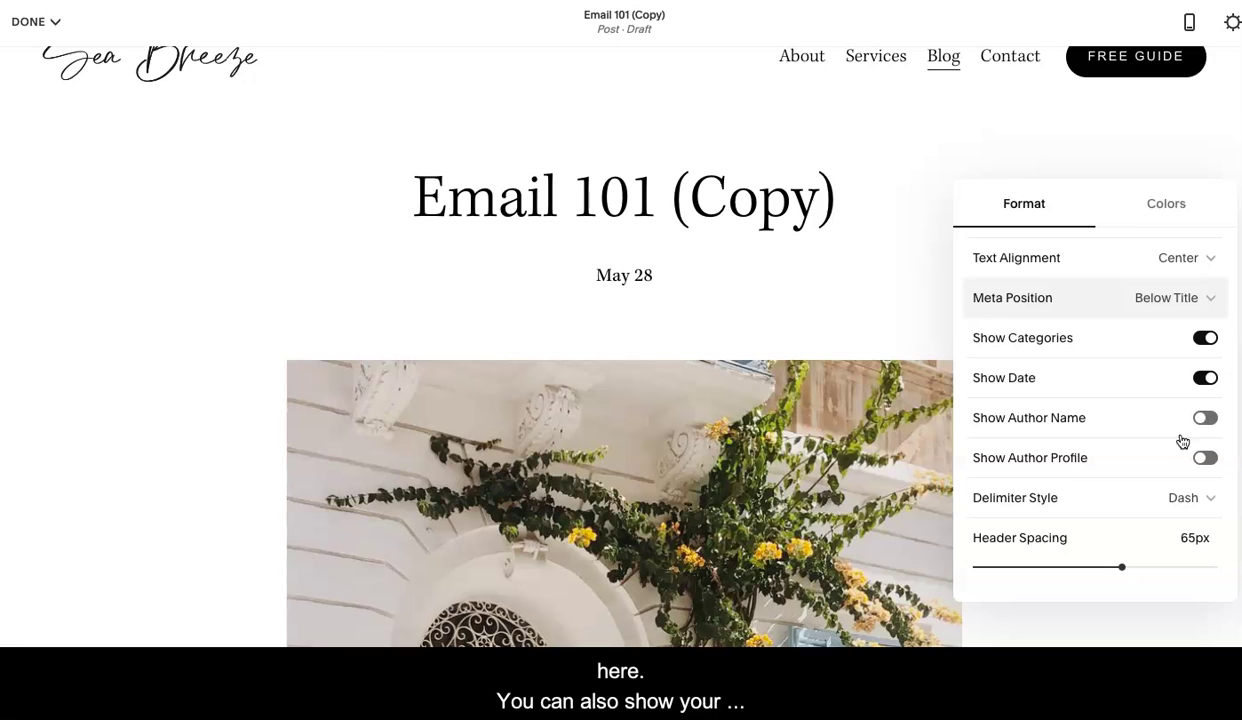
Slightly reduce the header spacing between the post's header and its image
scroll(1200, 435, down, 1)
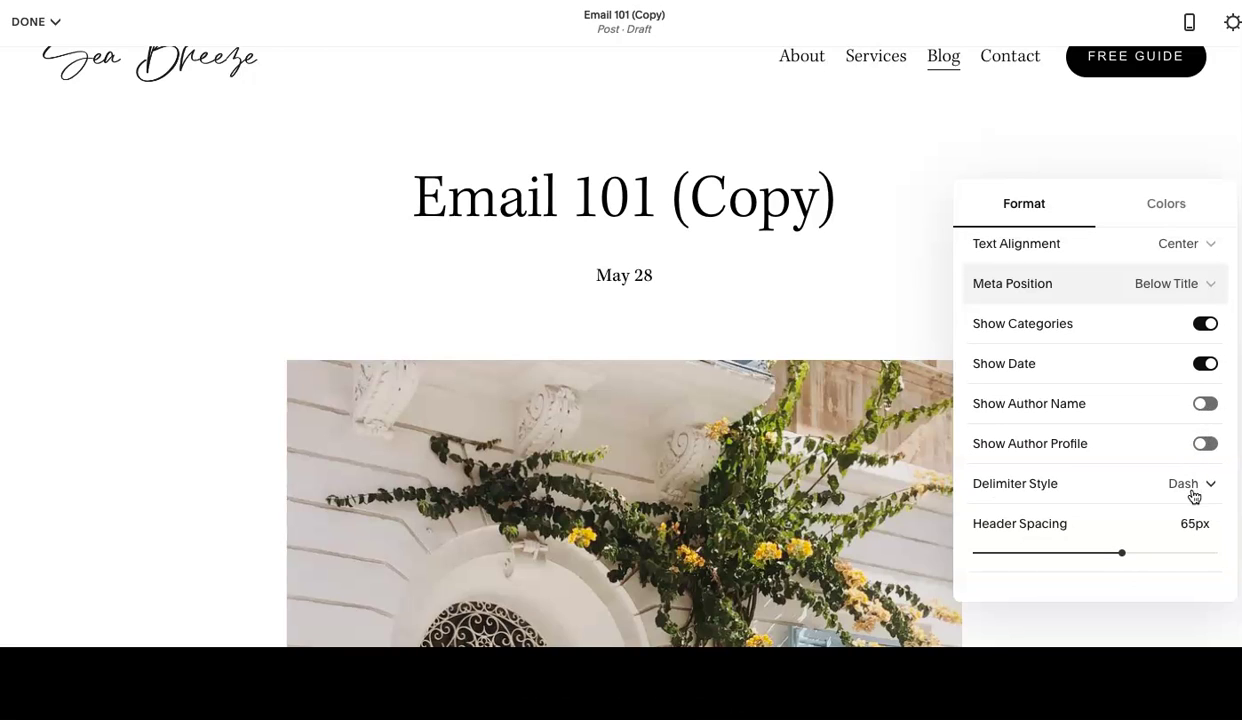
scroll(1195, 497, up, 1)
scroll(1170, 520, down, 1)
drag(1122, 553, 1095, 553)
scroll(1110, 470, up, 2)
Look through the section's color themes and its format options, and close the section settings without changing the theme
click(1166, 205)
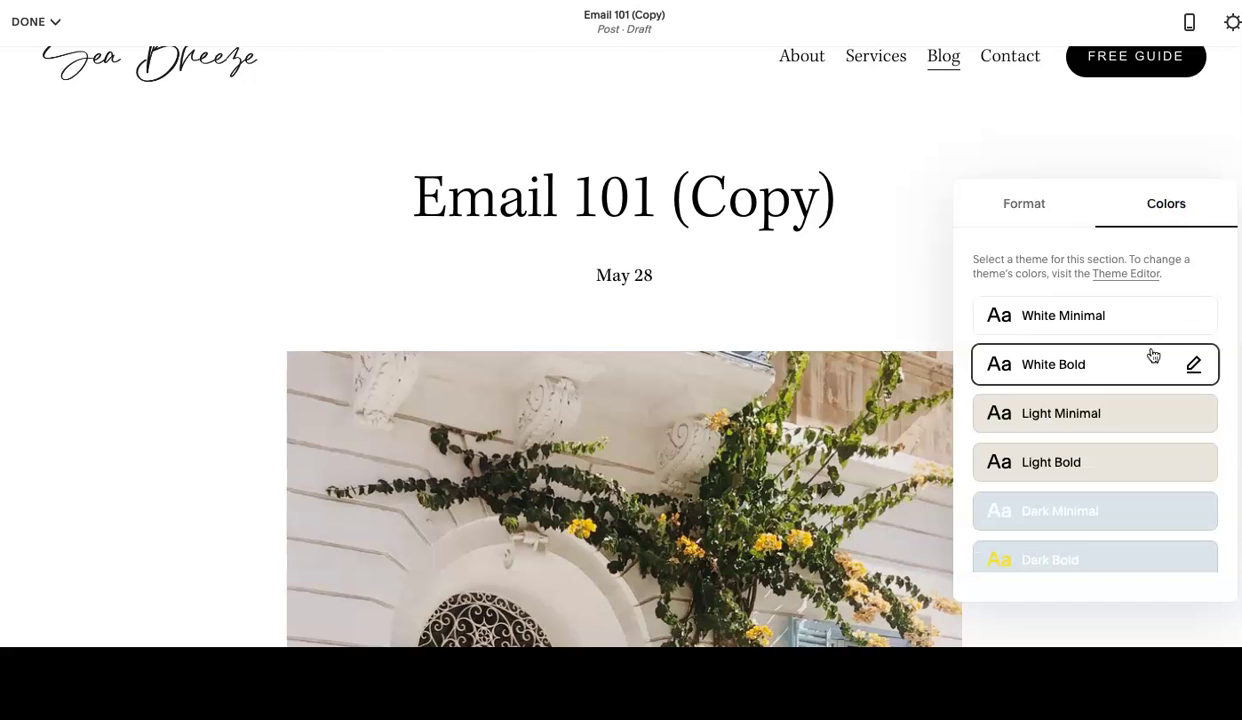
scroll(856, 505, down, 5)
scroll(857, 507, up, 7)
scroll(765, 349, down, 10)
scroll(765, 347, up, 10)
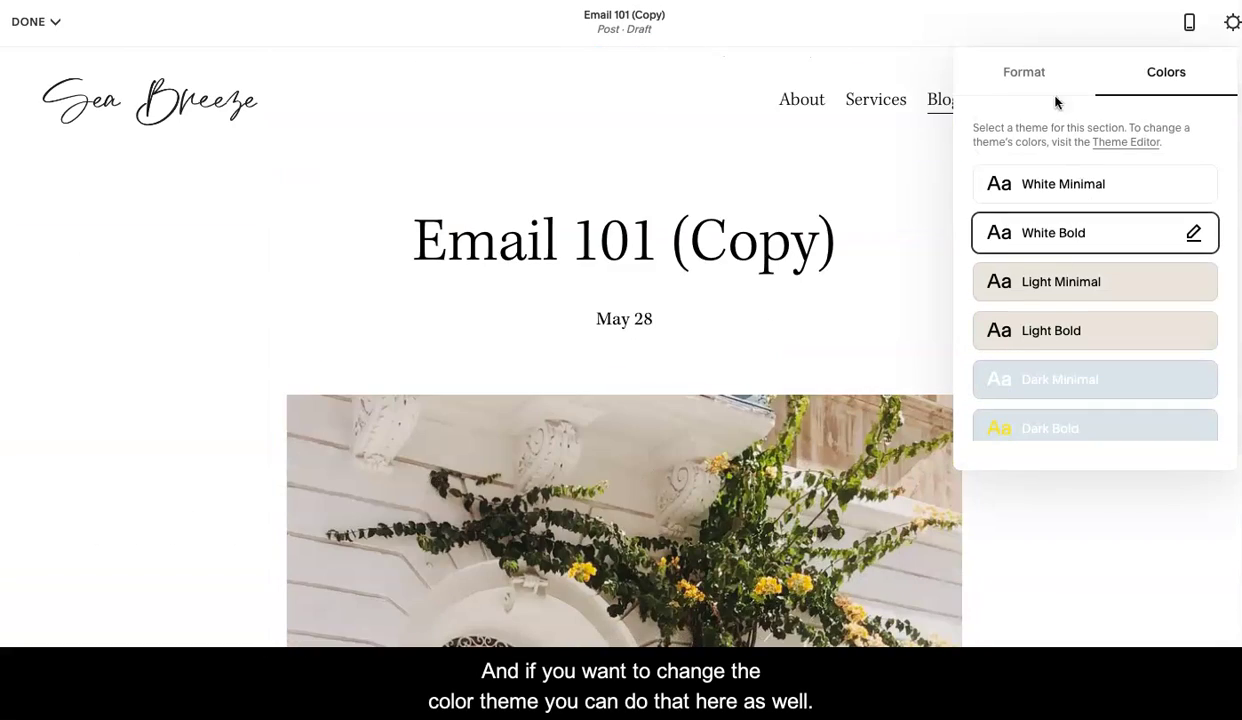
click(1024, 74)
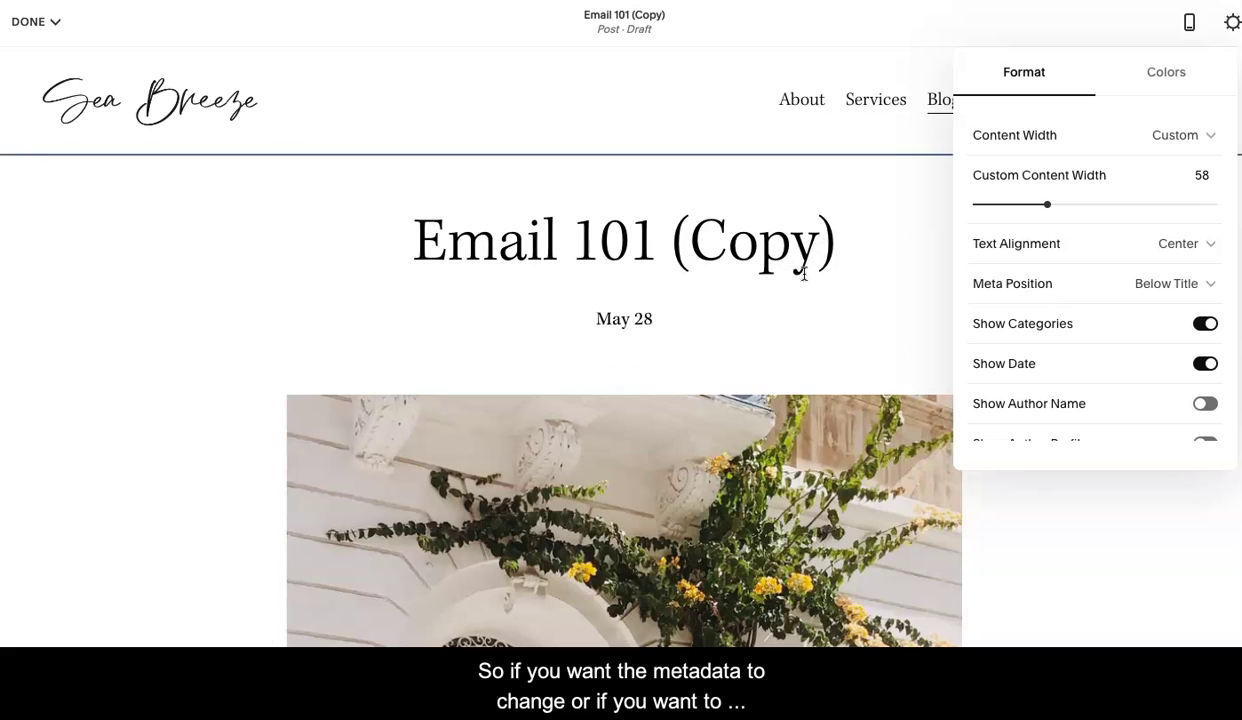
scroll(1058, 330, down, 1)
scroll(1058, 291, up, 1)
click(927, 218)
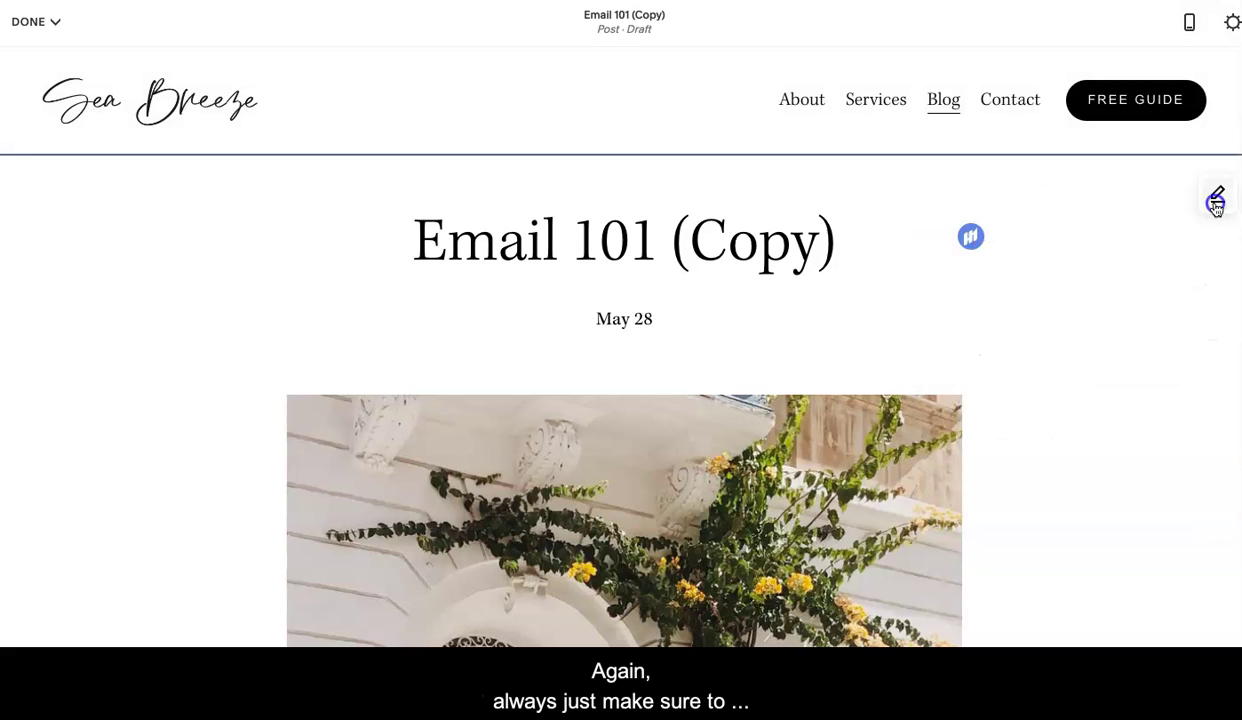
Reopen the blog post section's format settings, try the Above Title meta position, and close the settings
click(1216, 200)
click(1118, 417)
click(1034, 376)
click(857, 369)
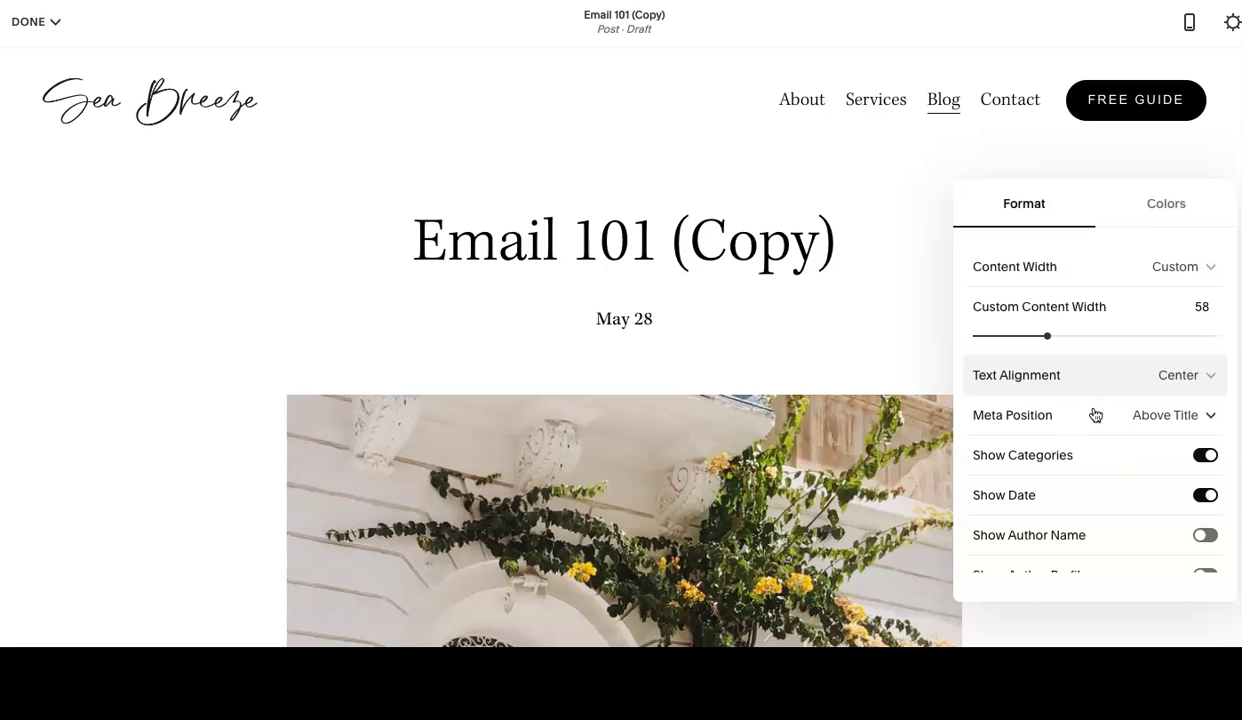
click(879, 277)
Save the changes to "Email 101 (Copy)" and finish editing the post
scroll(879, 280, down, 3)
scroll(879, 283, up, 3)
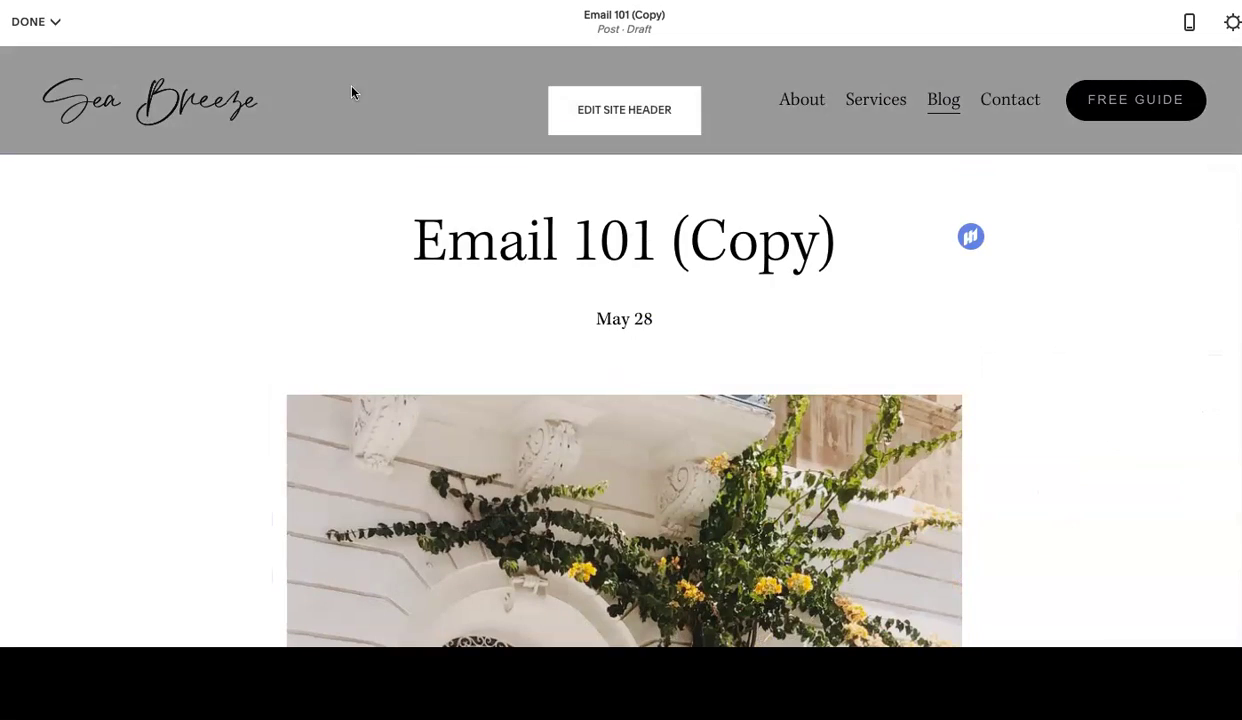
click(36, 26)
click(37, 55)
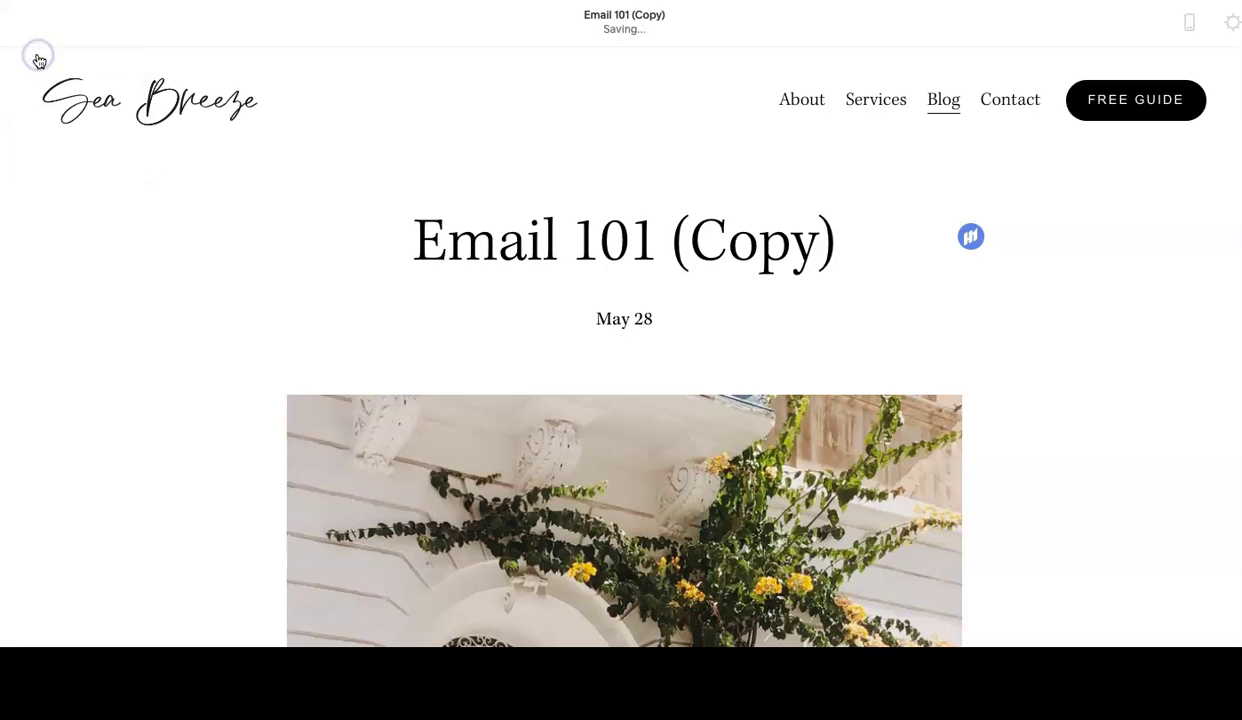